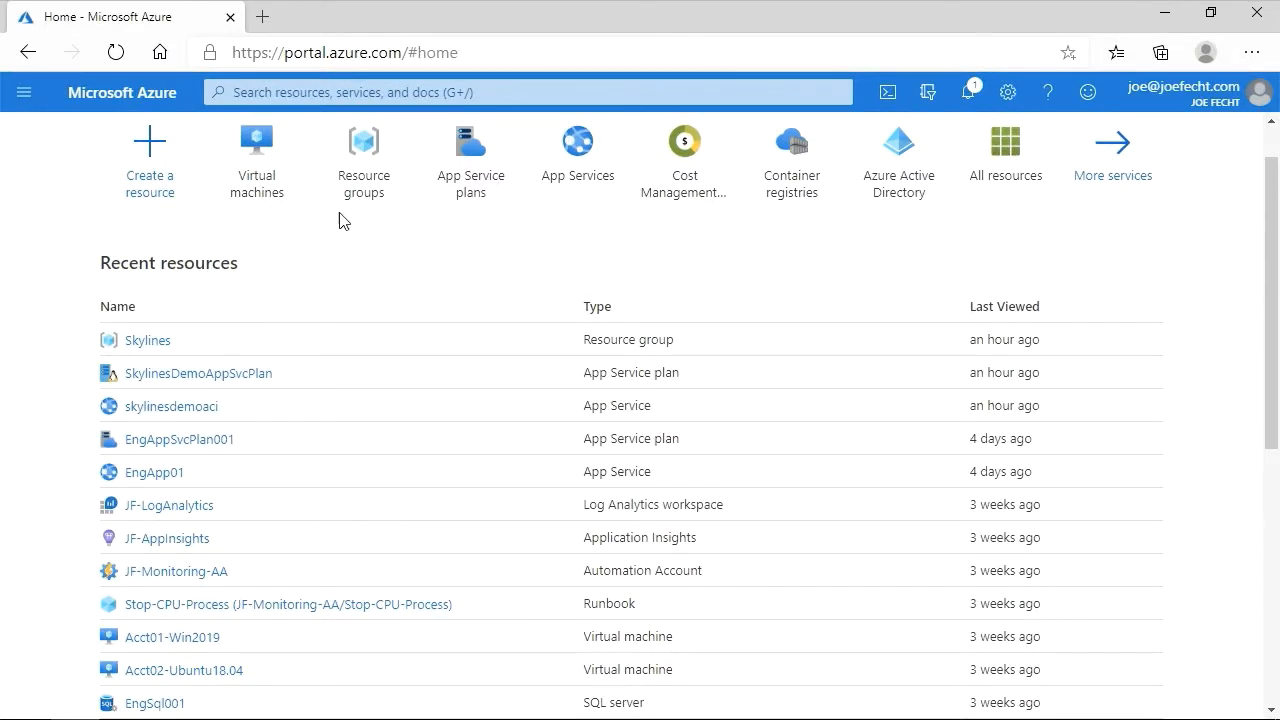
- Open the Virtual machines service through the portal search and start adding a new virtual machine
mouse_move(287, 215)
click(437, 93)
text(virtu)
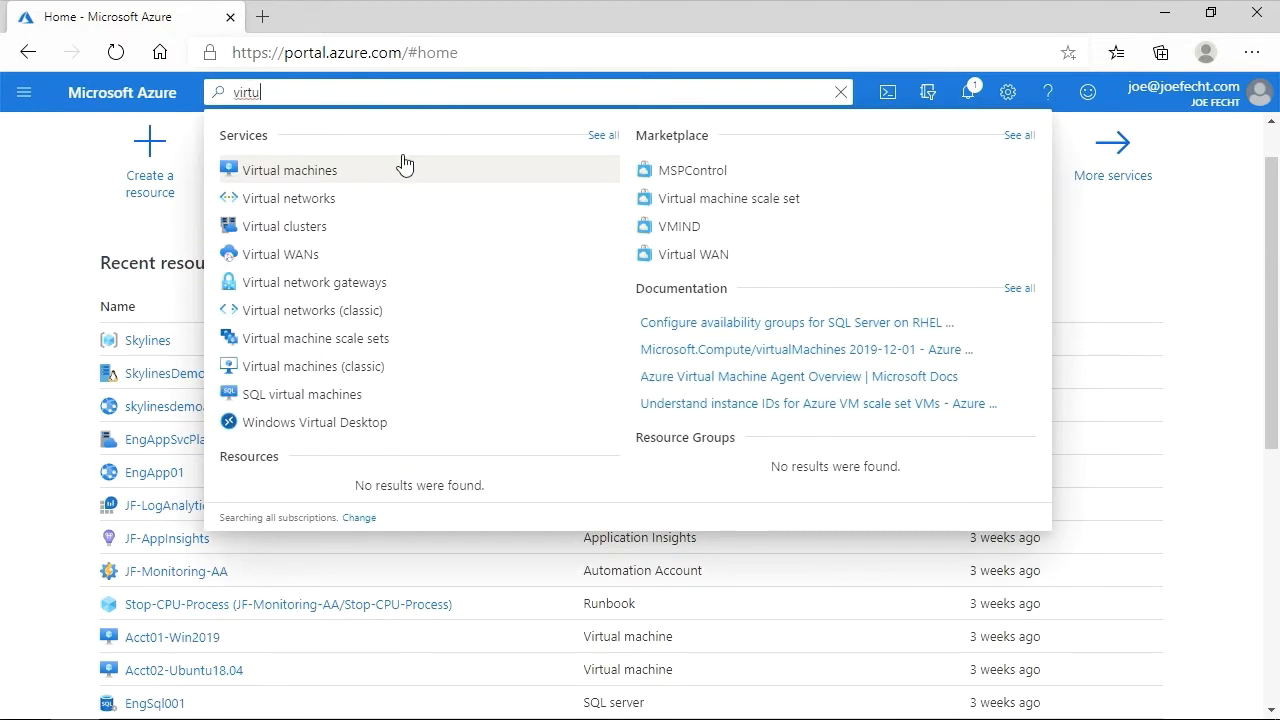
click(270, 170)
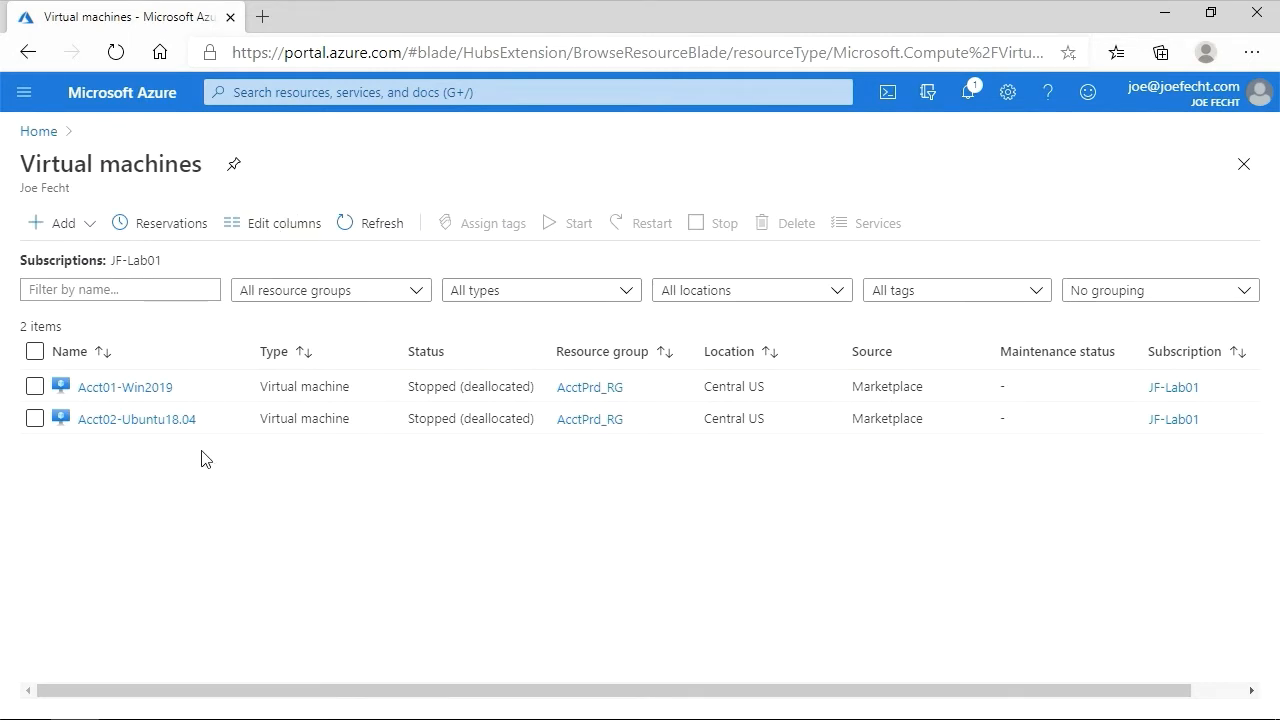
click(89, 236)
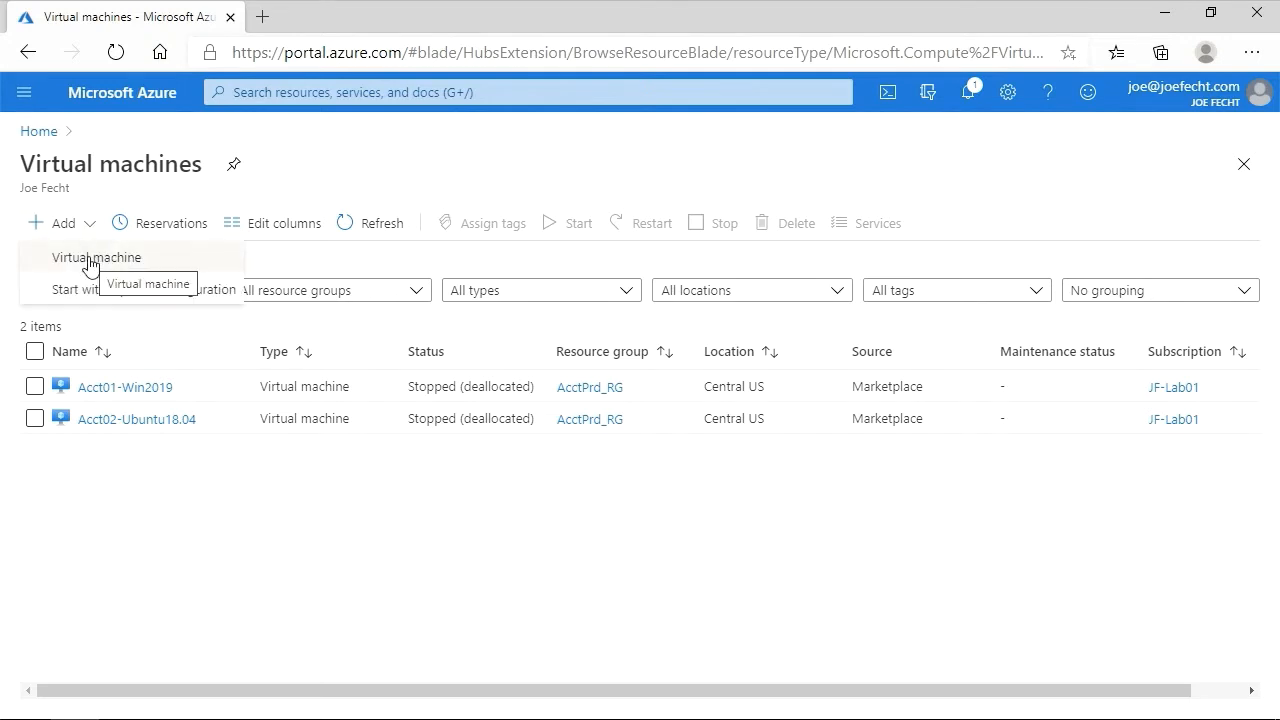
click(90, 260)
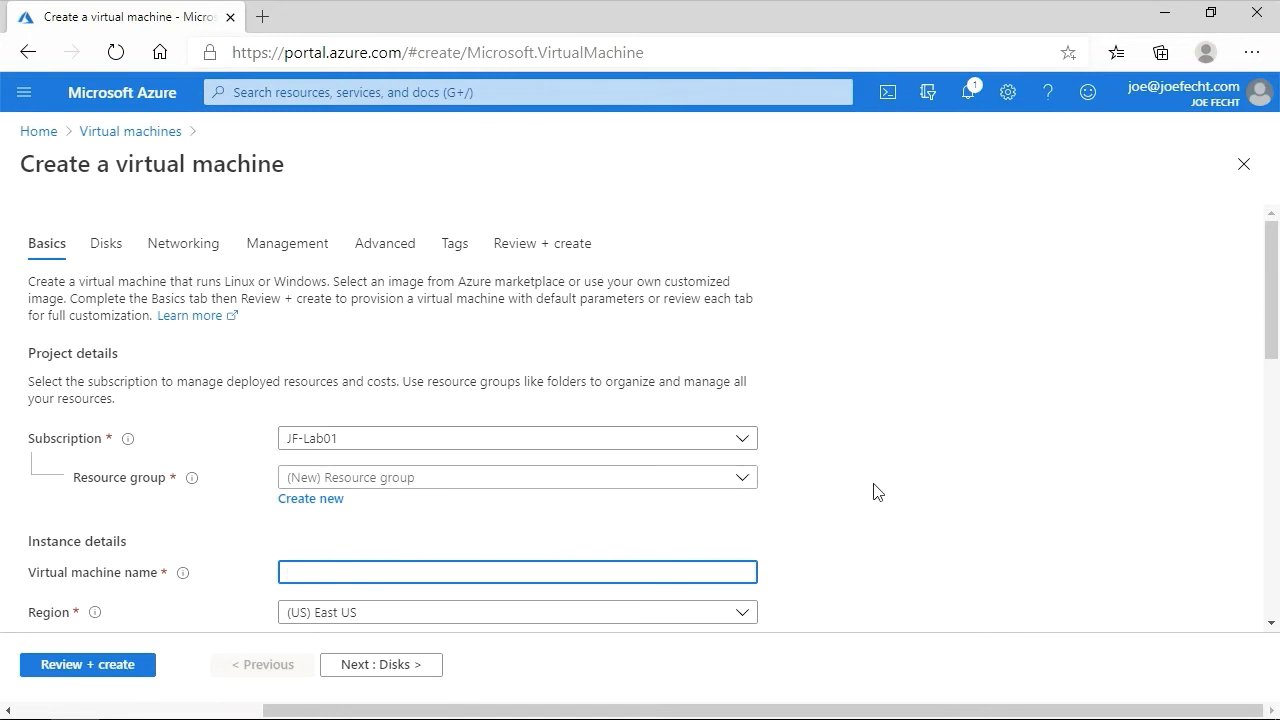
- Select the existing Skylines resource group for the new virtual machine
scroll(873, 491, down, 1)
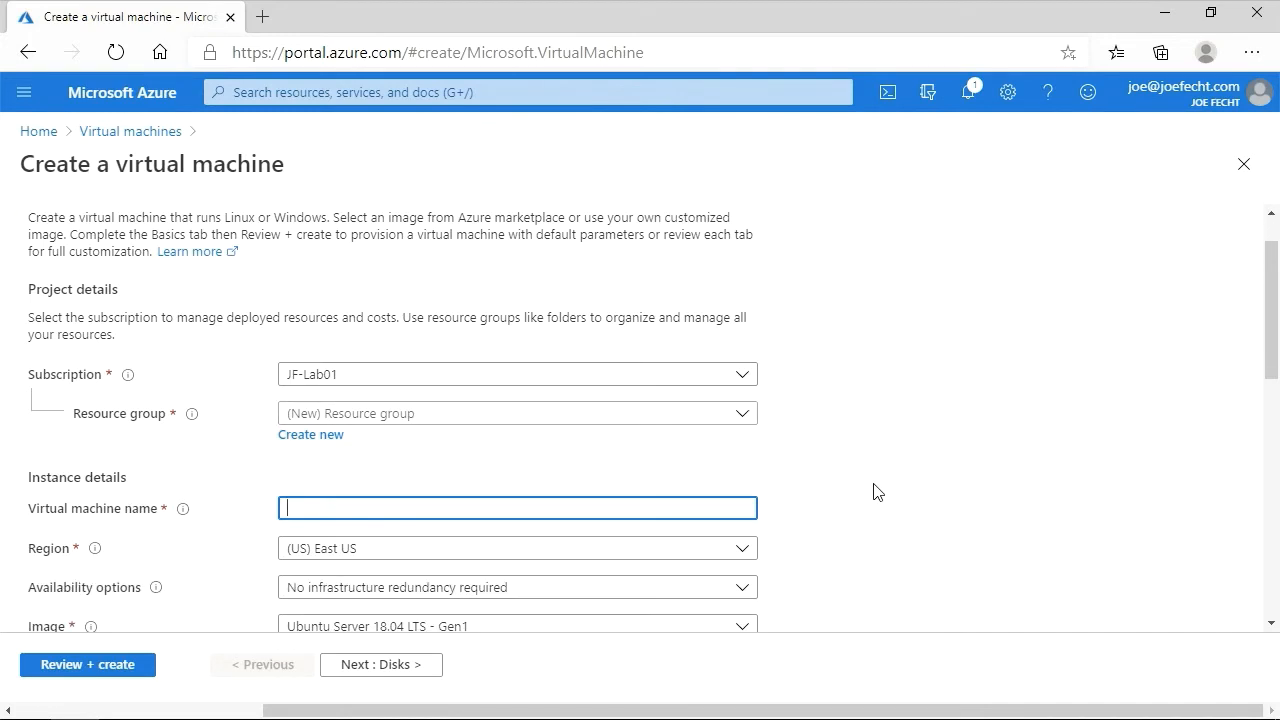
click(748, 420)
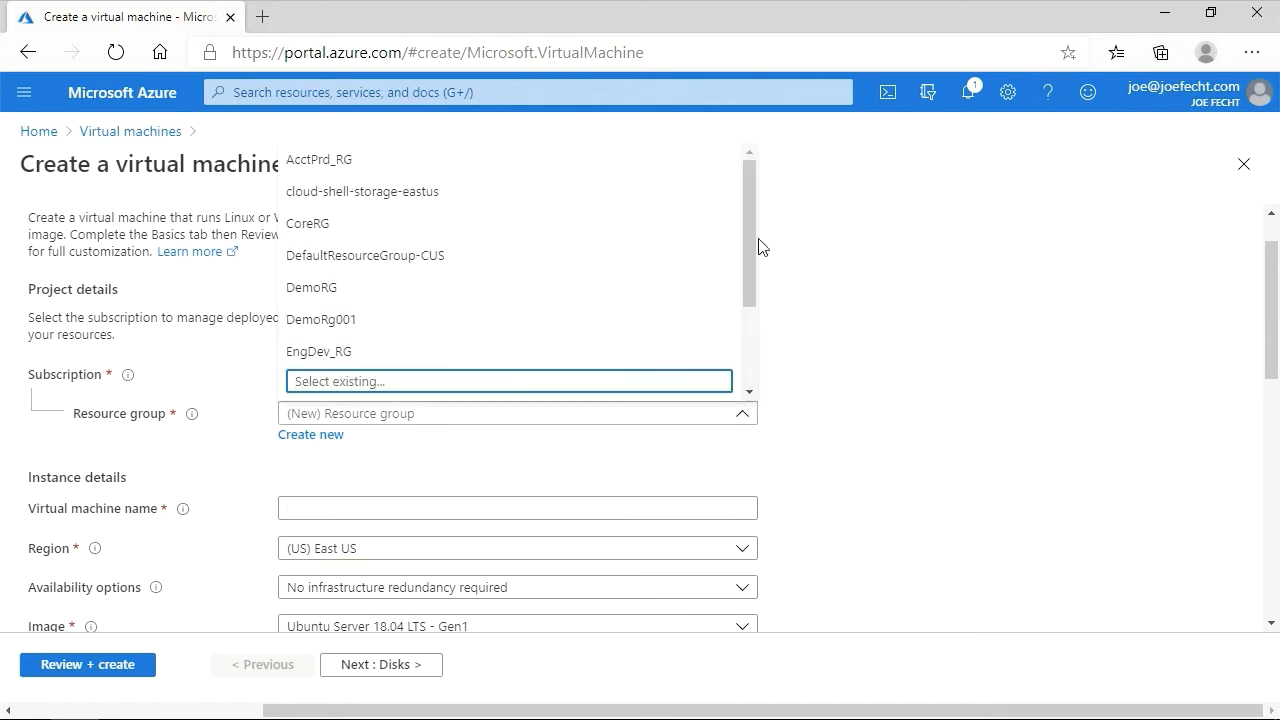
drag(751, 246, 753, 334)
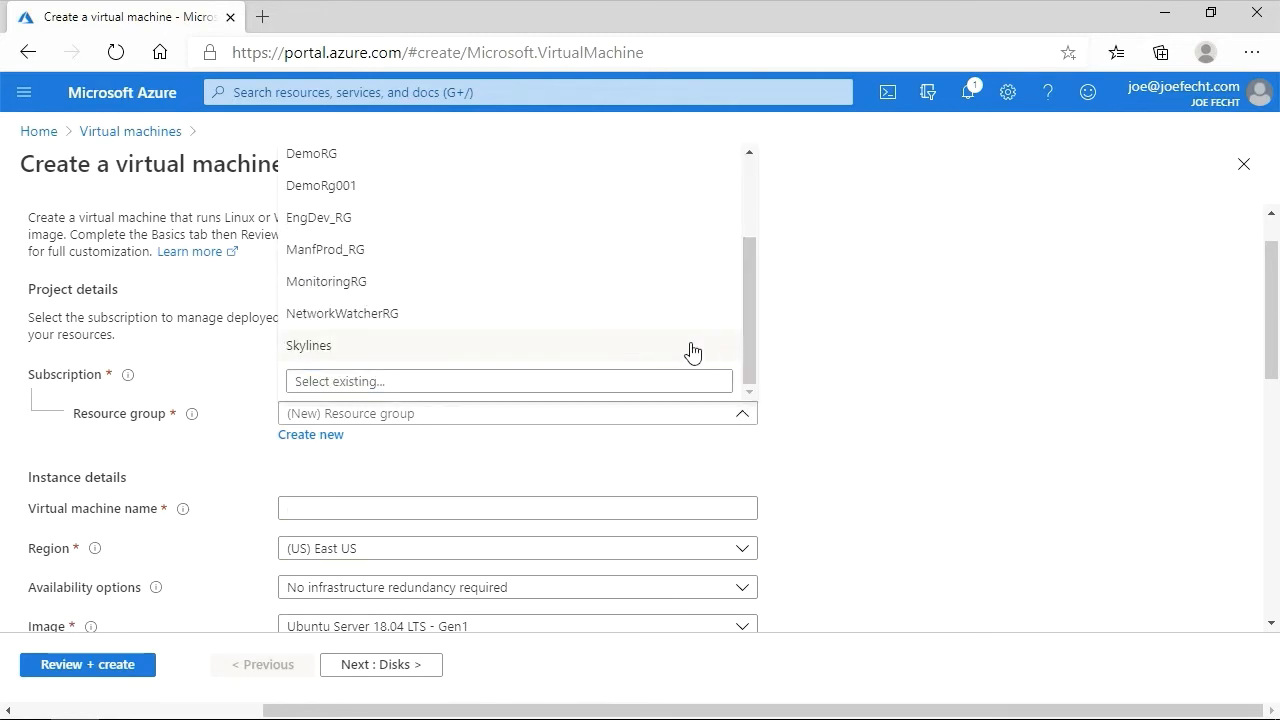
click(329, 347)
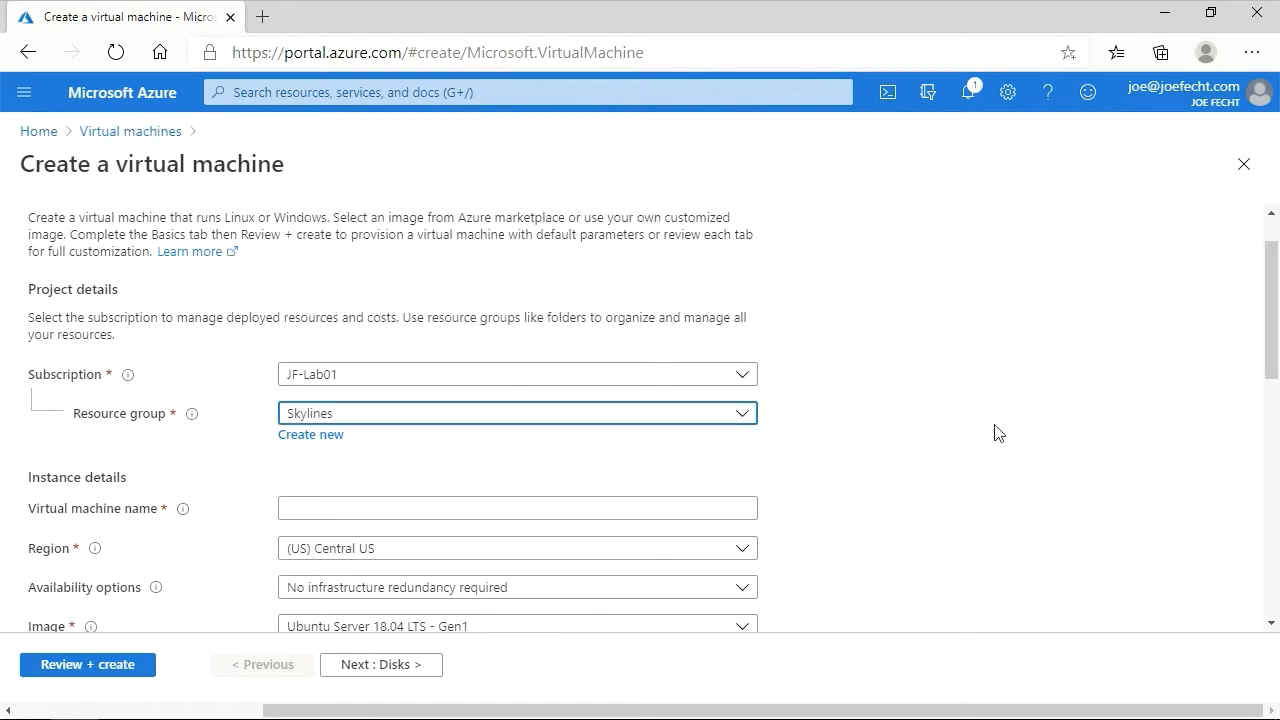
- Name the virtual machine SkylinesVM001
scroll(952, 434, down, 3)
scroll(952, 434, down, 2)
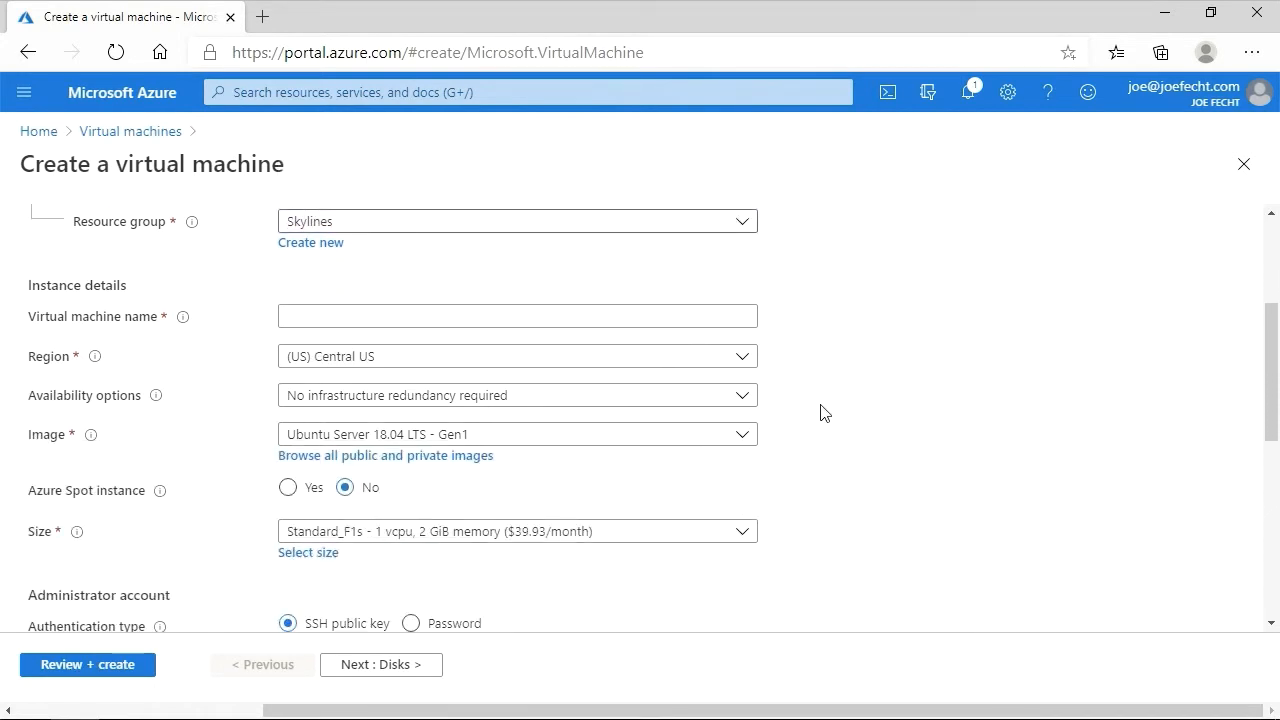
click(513, 319)
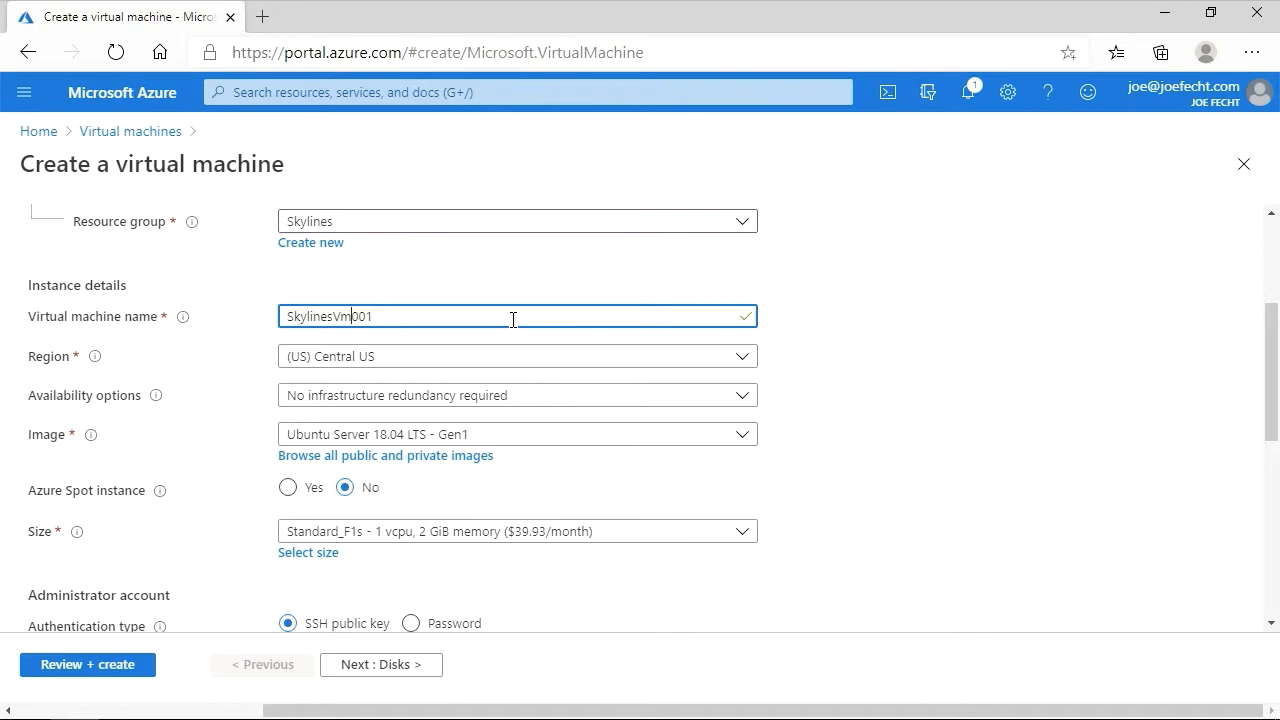
key(BackSpace)
text(M)
- Browse the list of available operating system images for the virtual machine
scroll(940, 362, down, 2)
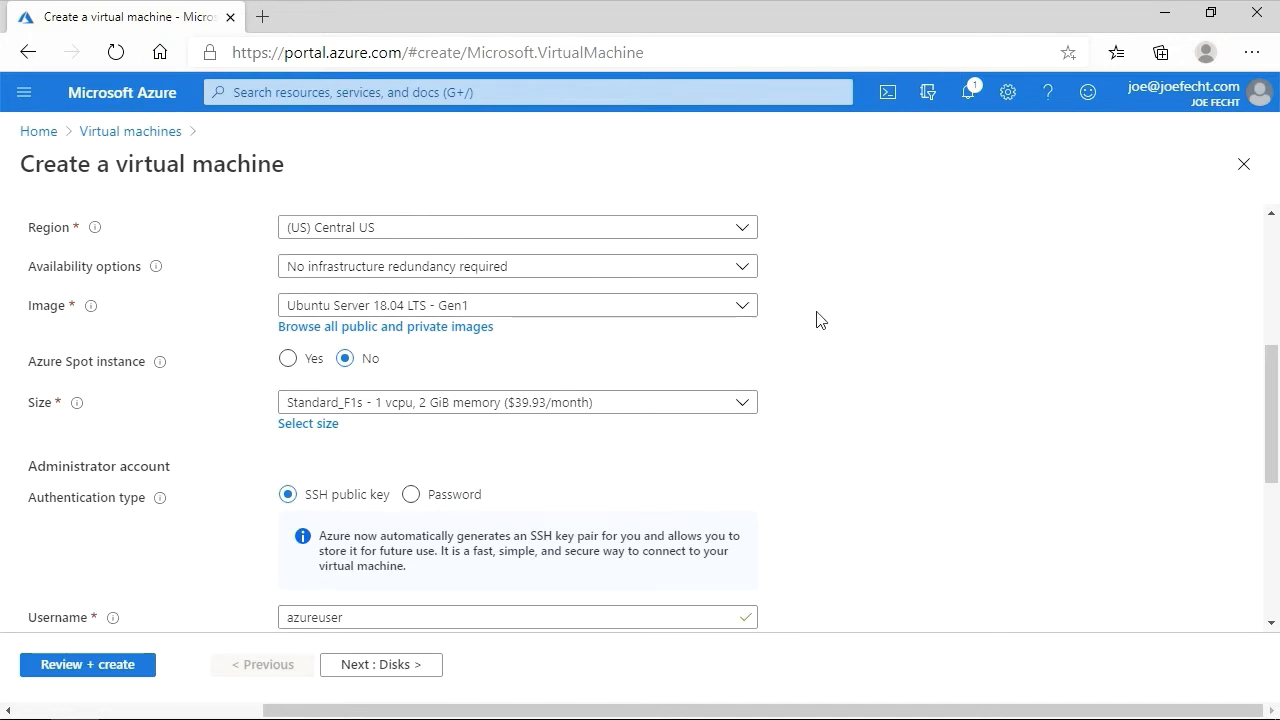
click(753, 314)
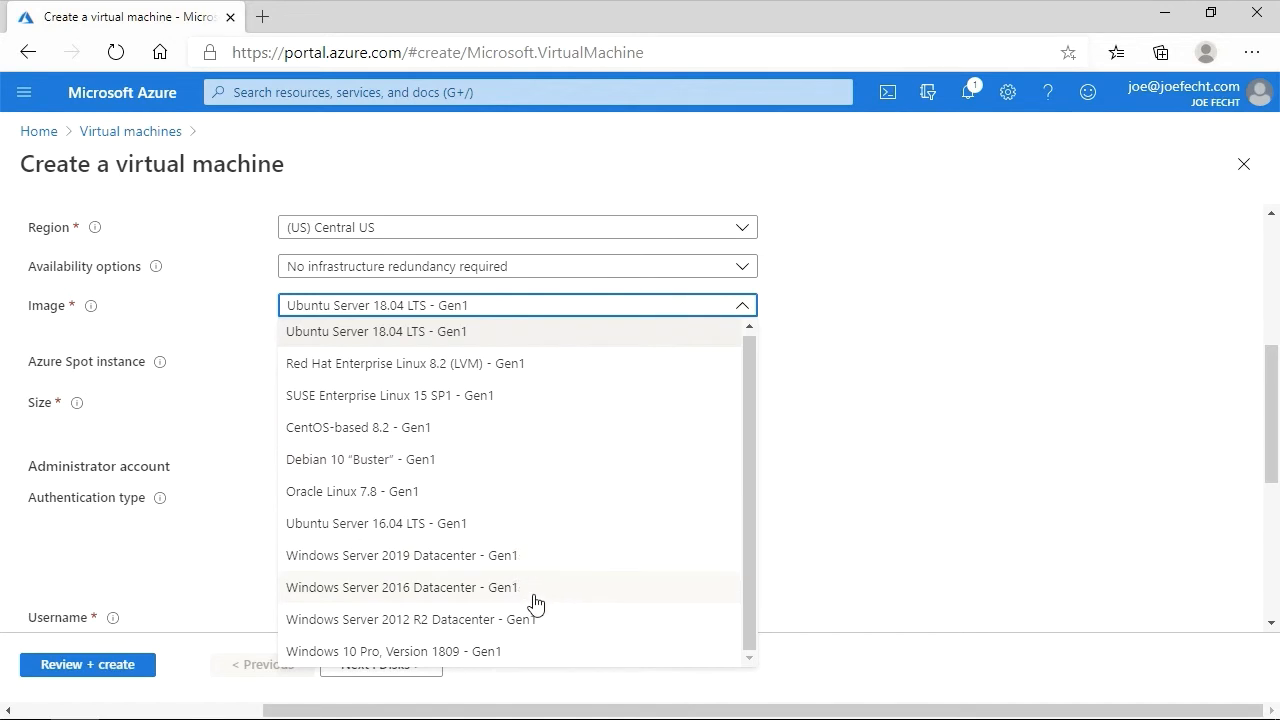
click(1040, 446)
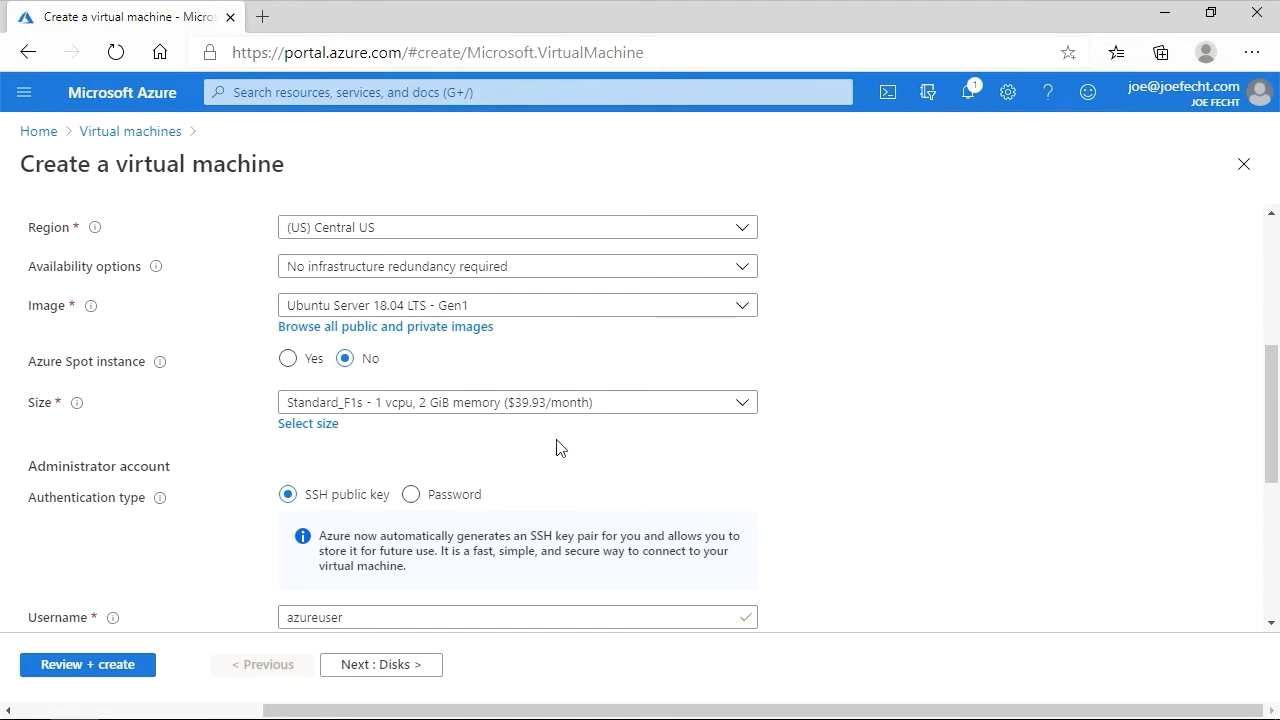
- Open the full list of VM sizes and filter it to a custom range of 0 to 1 vCPUs
click(753, 416)
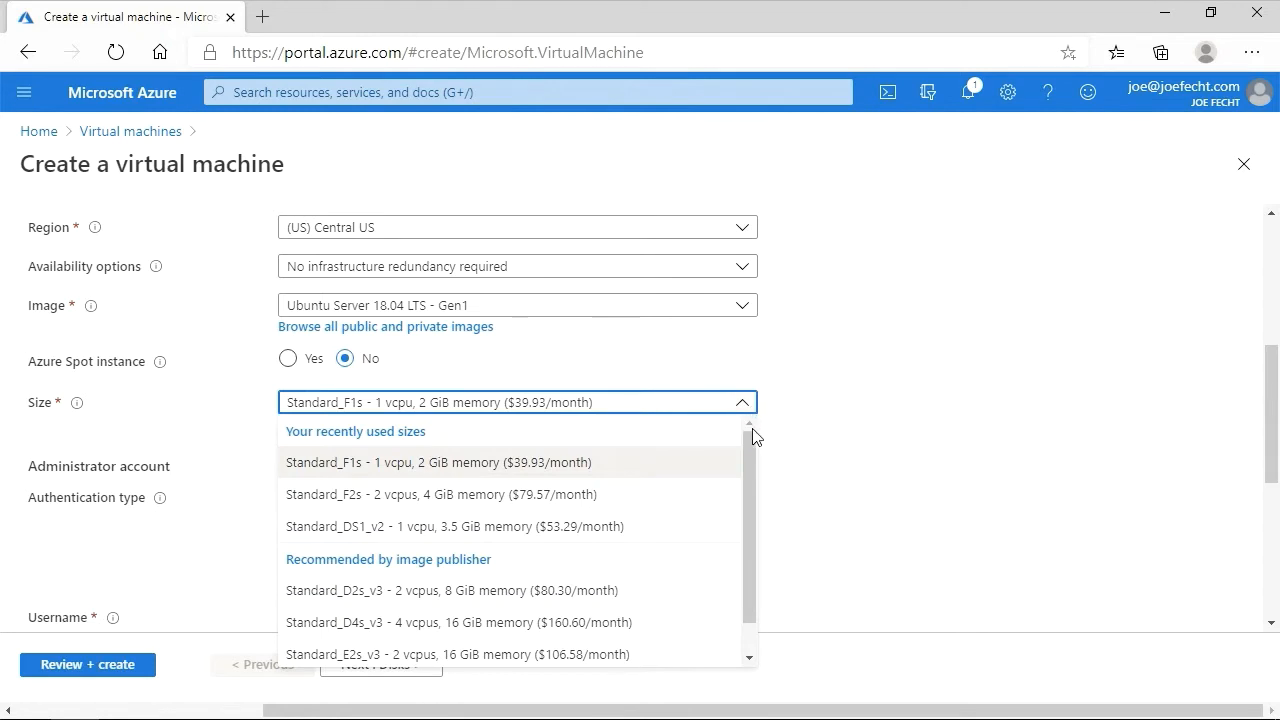
drag(753, 439, 753, 456)
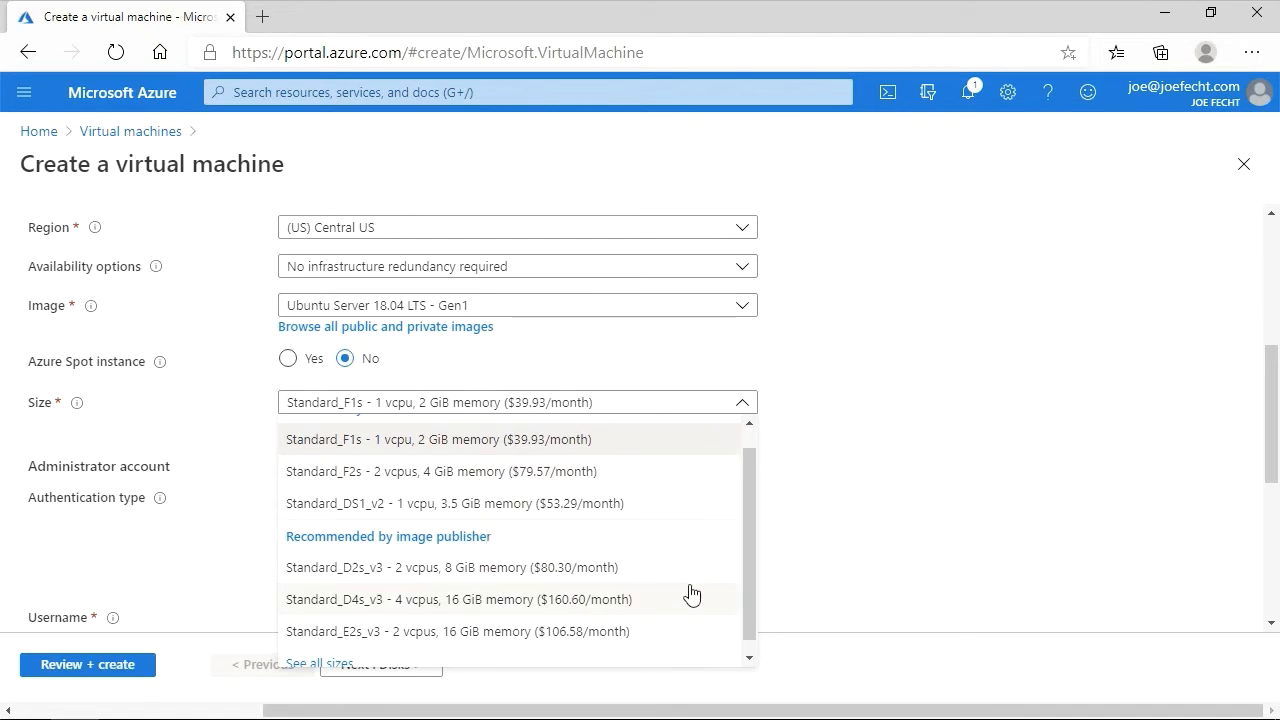
scroll(742, 545, down, 1)
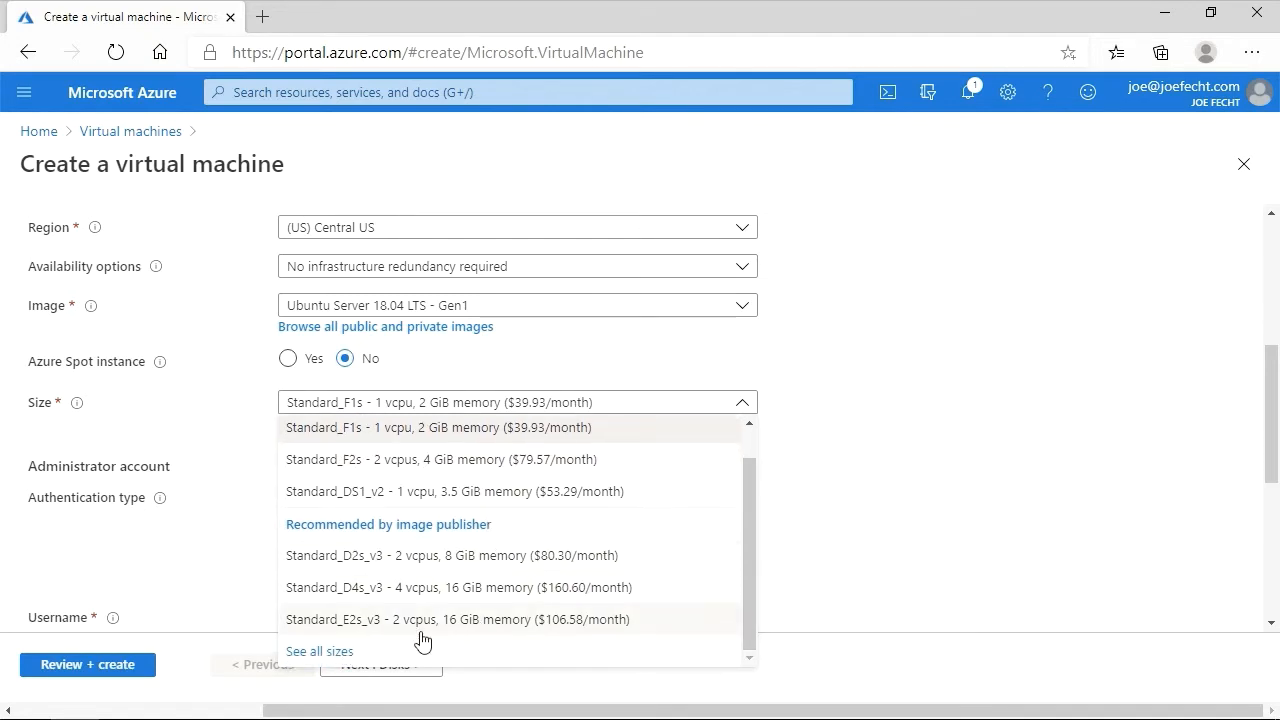
click(329, 655)
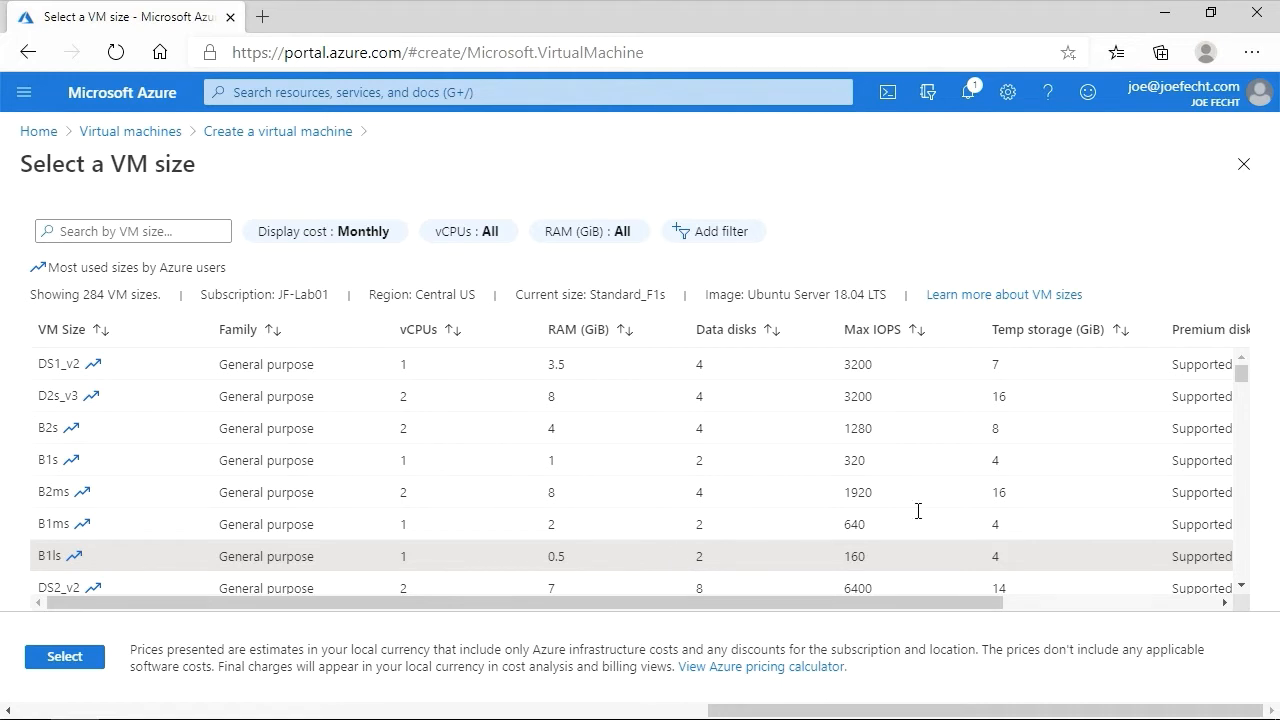
mouse_move(1241, 375)
mouse_down()
mouse_move(1245, 400)
mouse_move(1243, 362)
mouse_up()
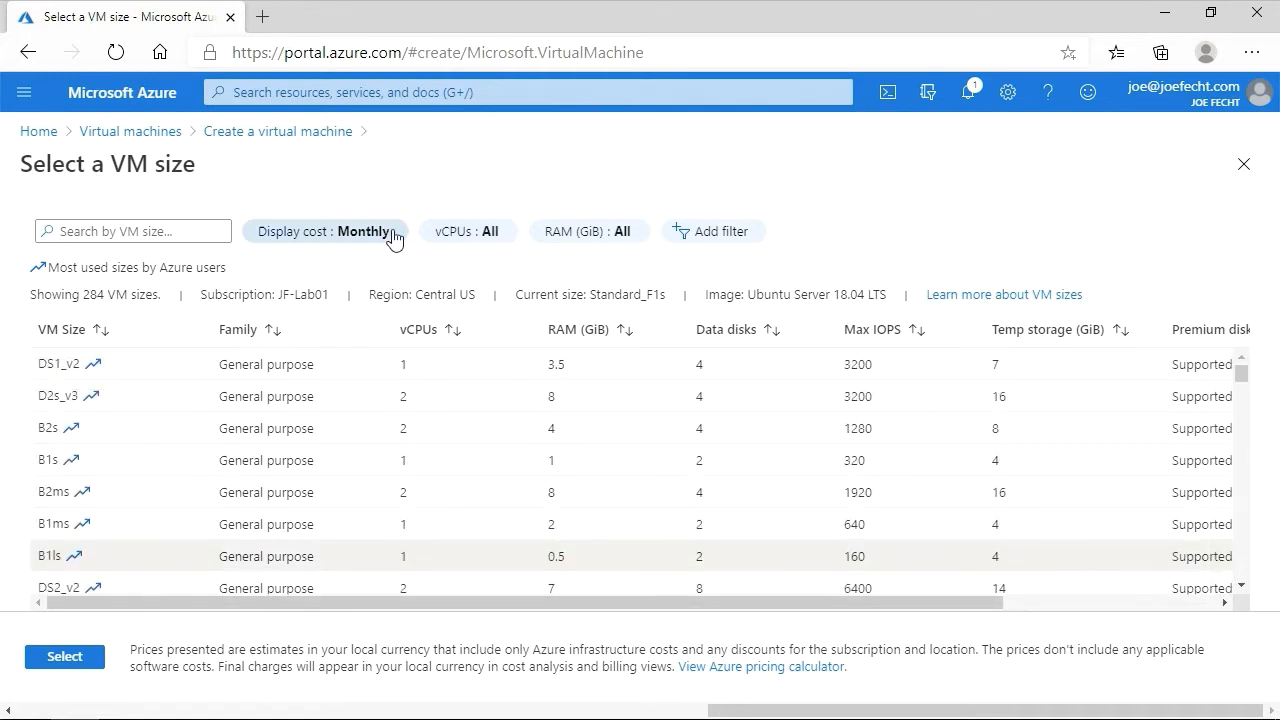
click(469, 243)
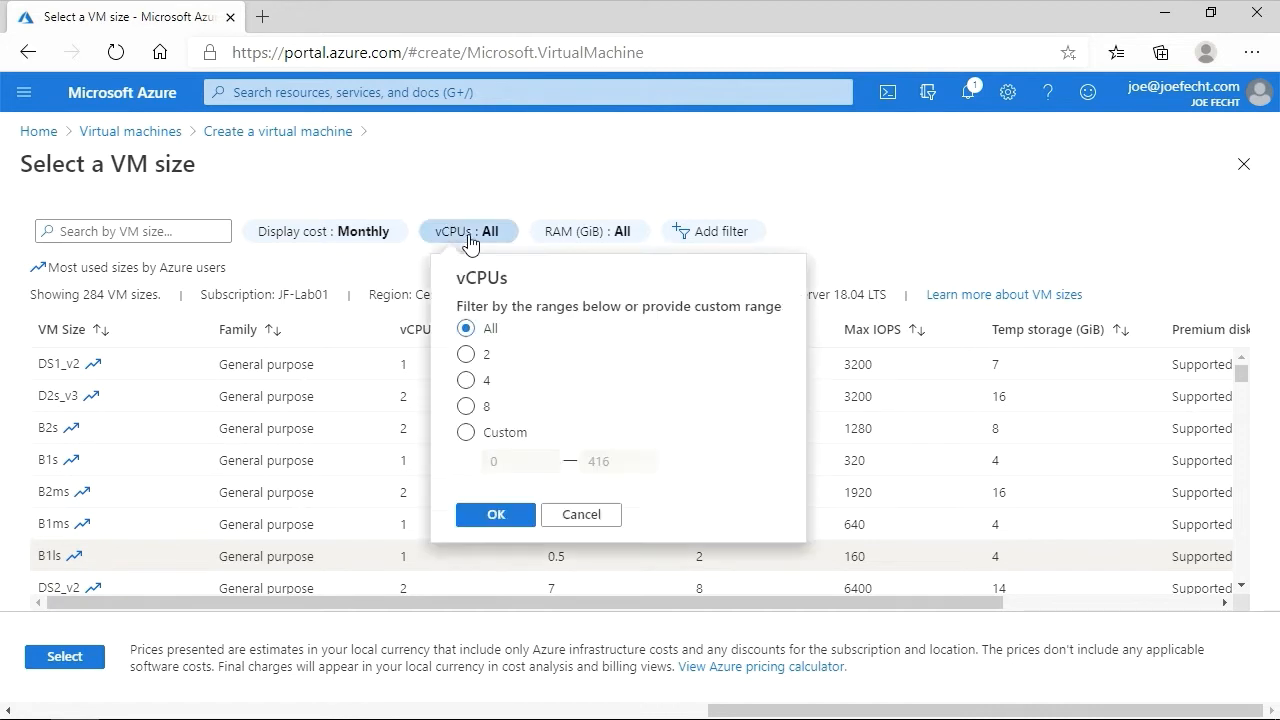
click(497, 434)
drag(620, 458, 569, 453)
text(1)
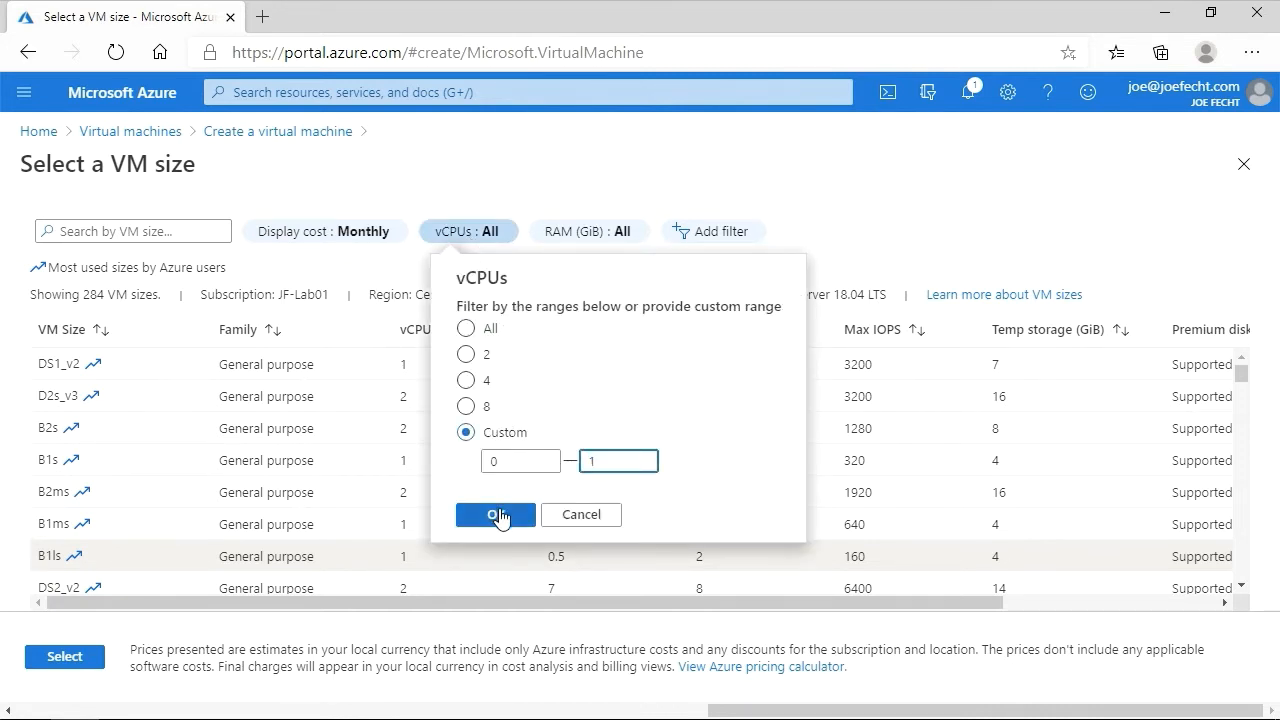
click(500, 515)
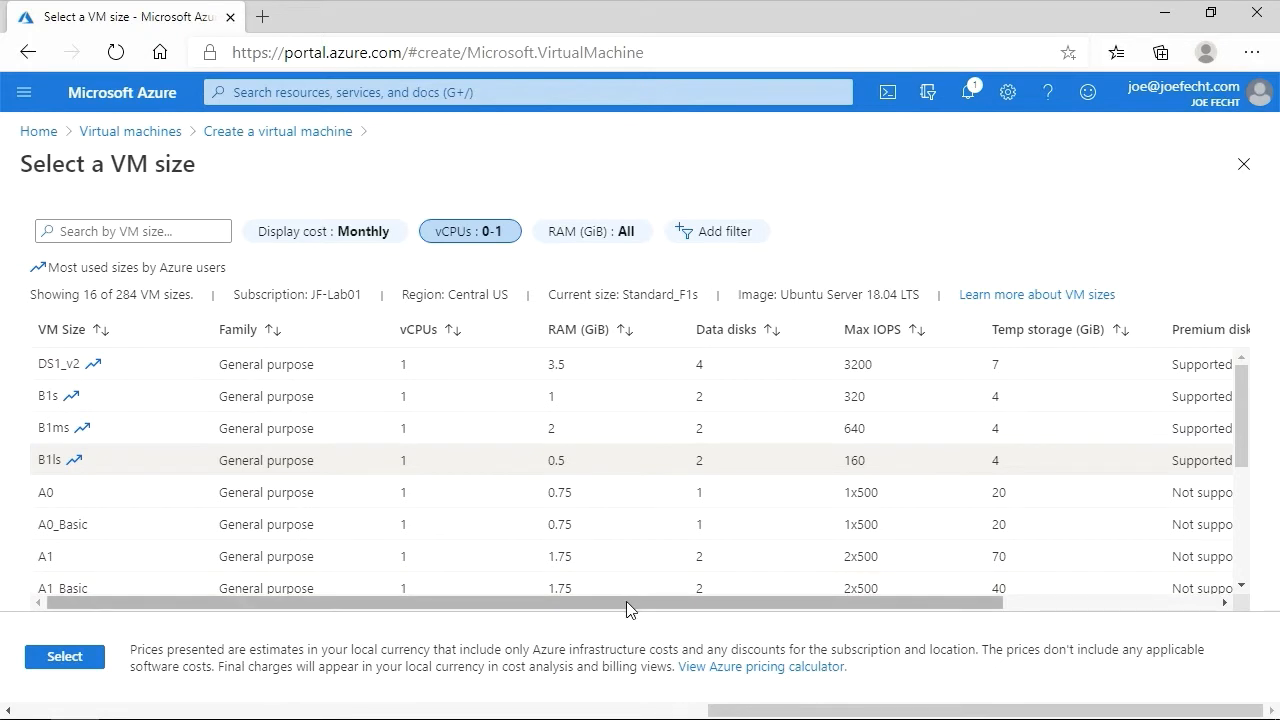
- Sort the filtered VM sizes by monthly cost
drag(626, 601, 840, 614)
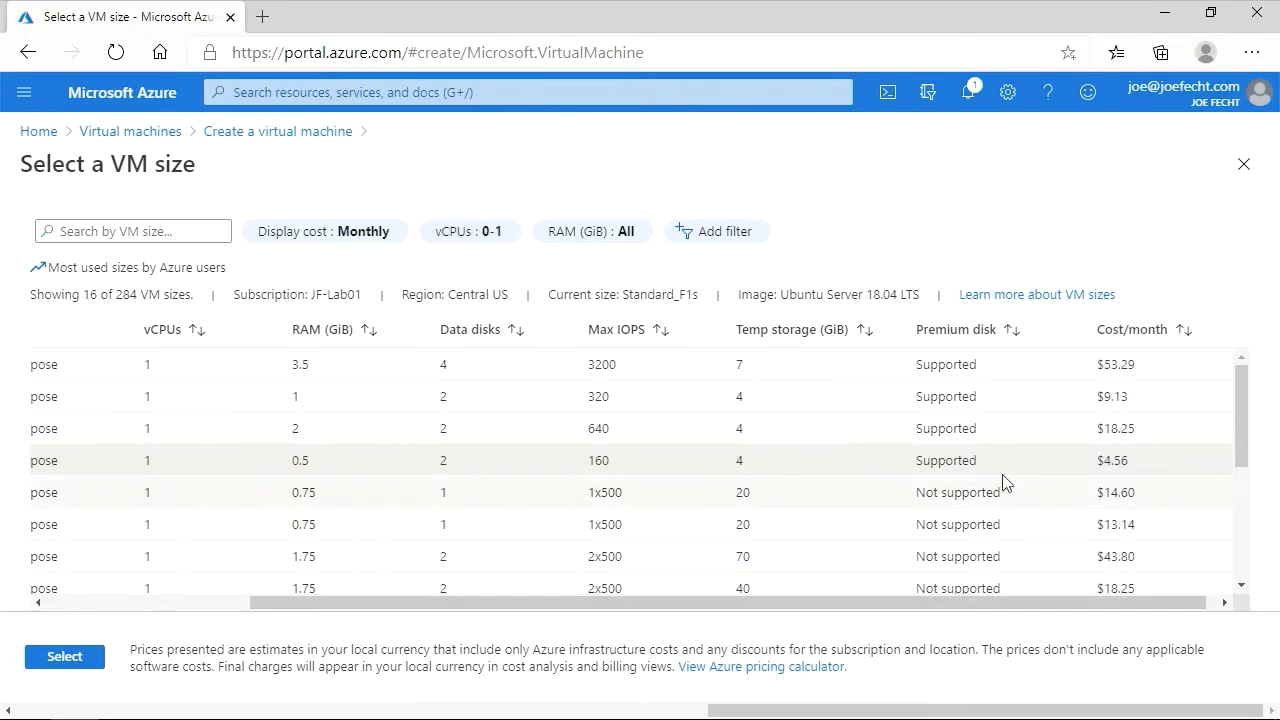
click(1150, 331)
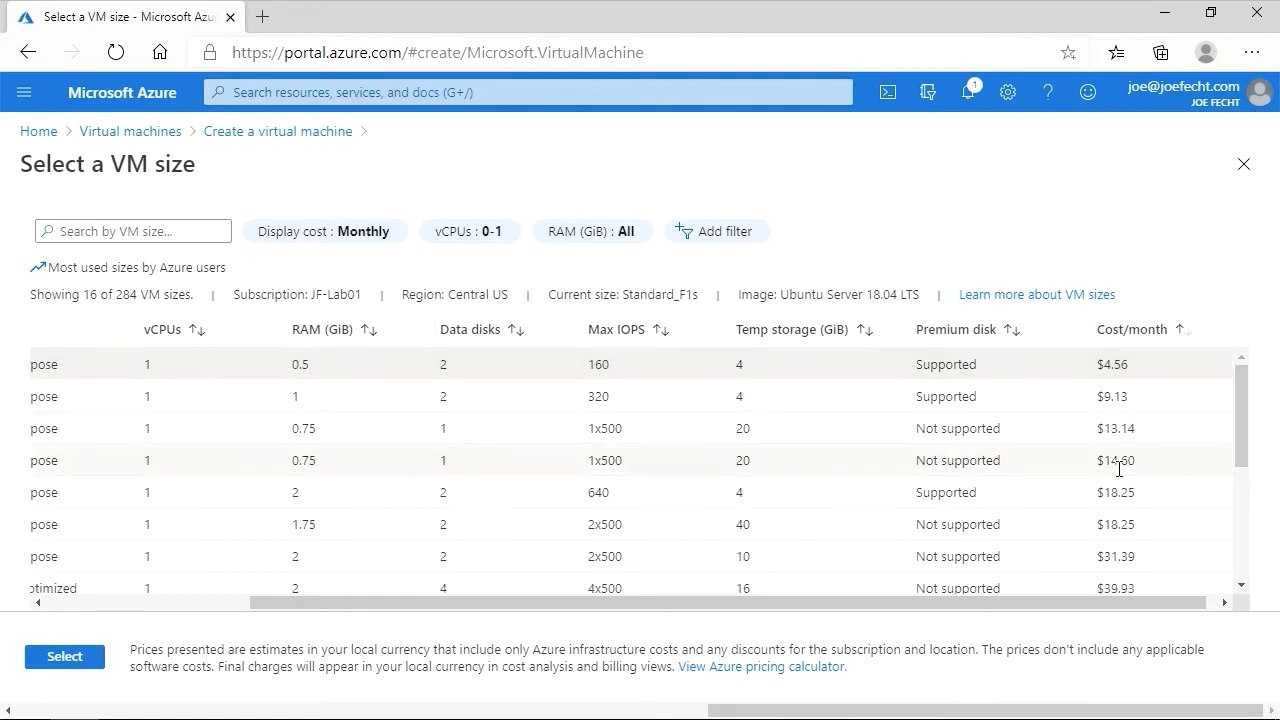
drag(943, 614, 403, 560)
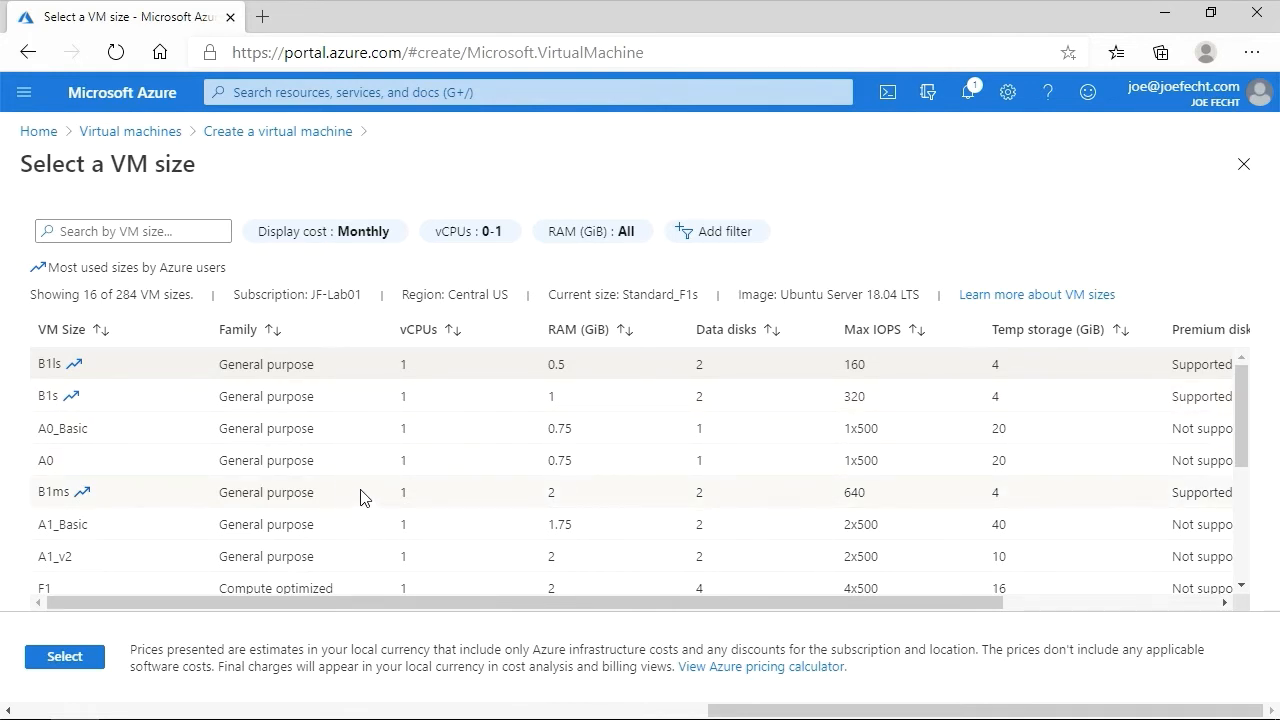
- Choose the B1ms size for the virtual machine
click(329, 492)
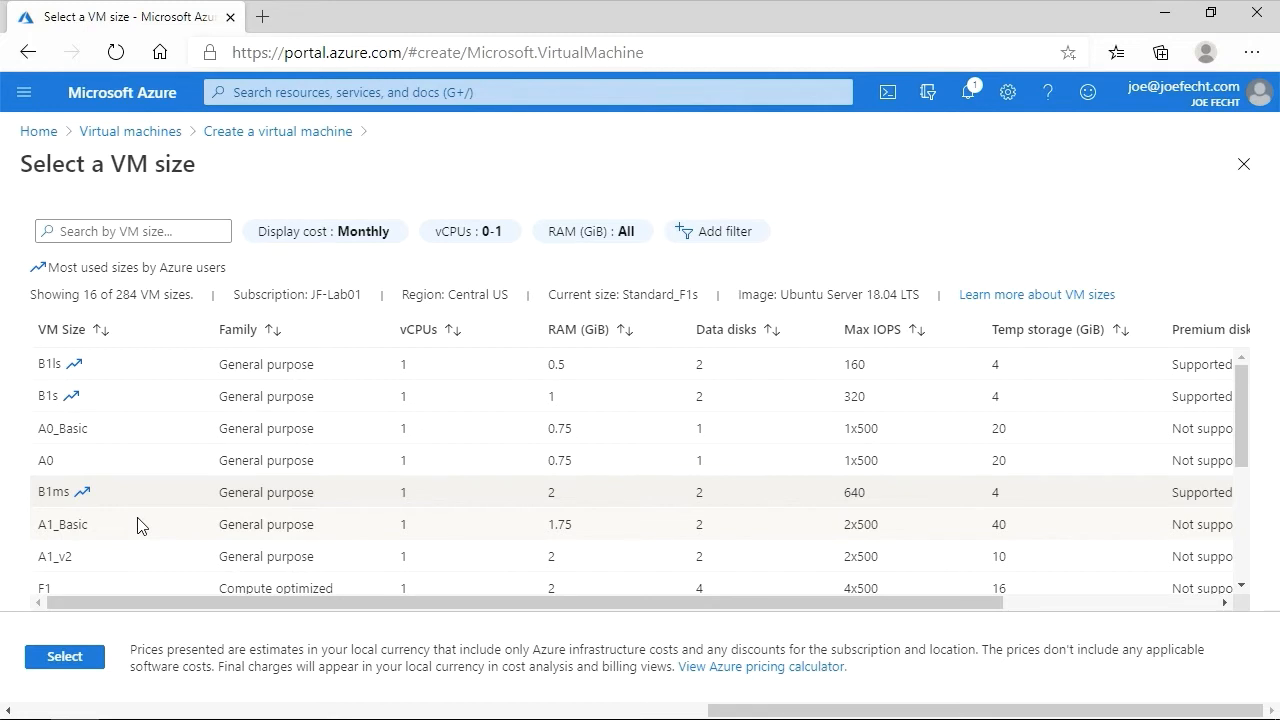
drag(250, 600, 309, 602)
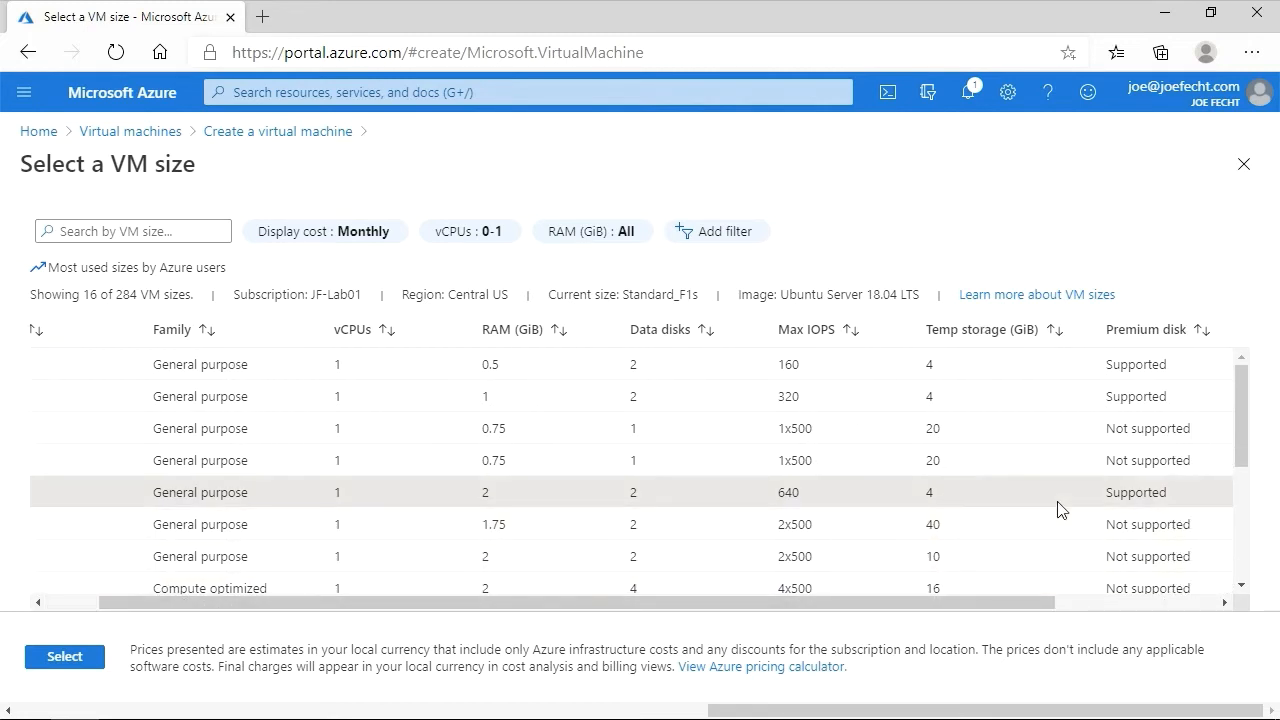
drag(866, 604, 715, 621)
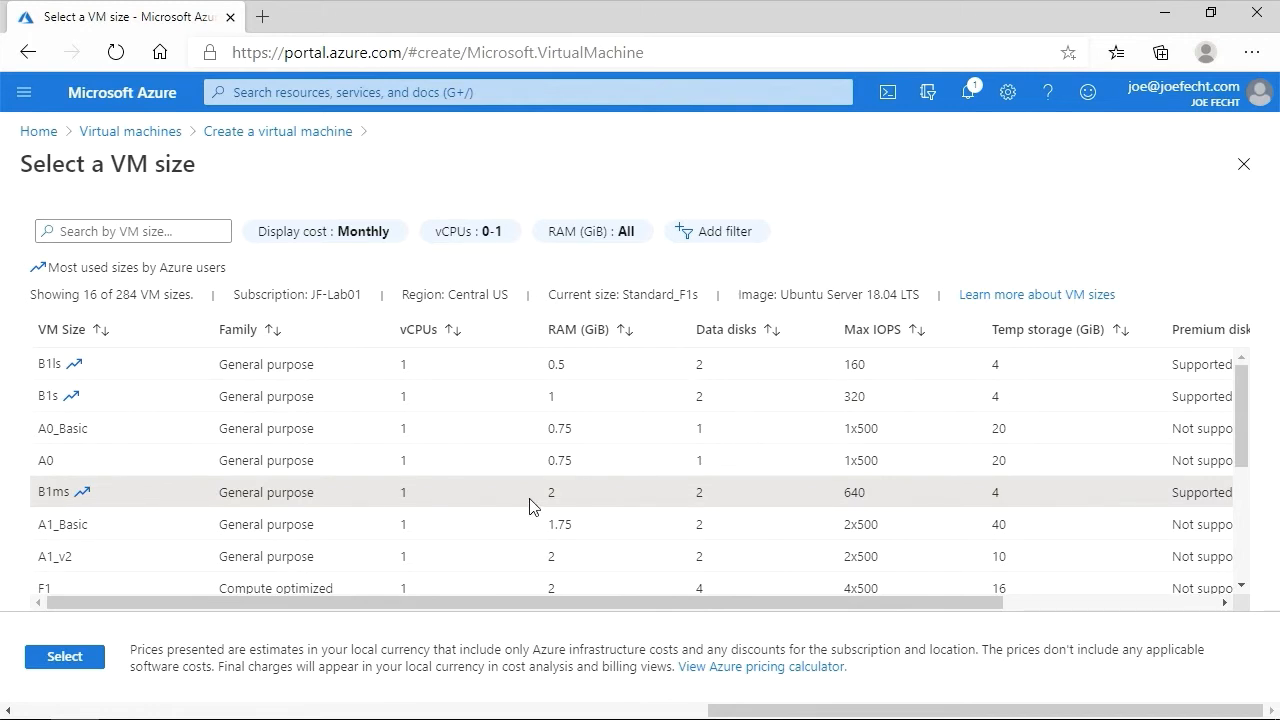
click(50, 659)
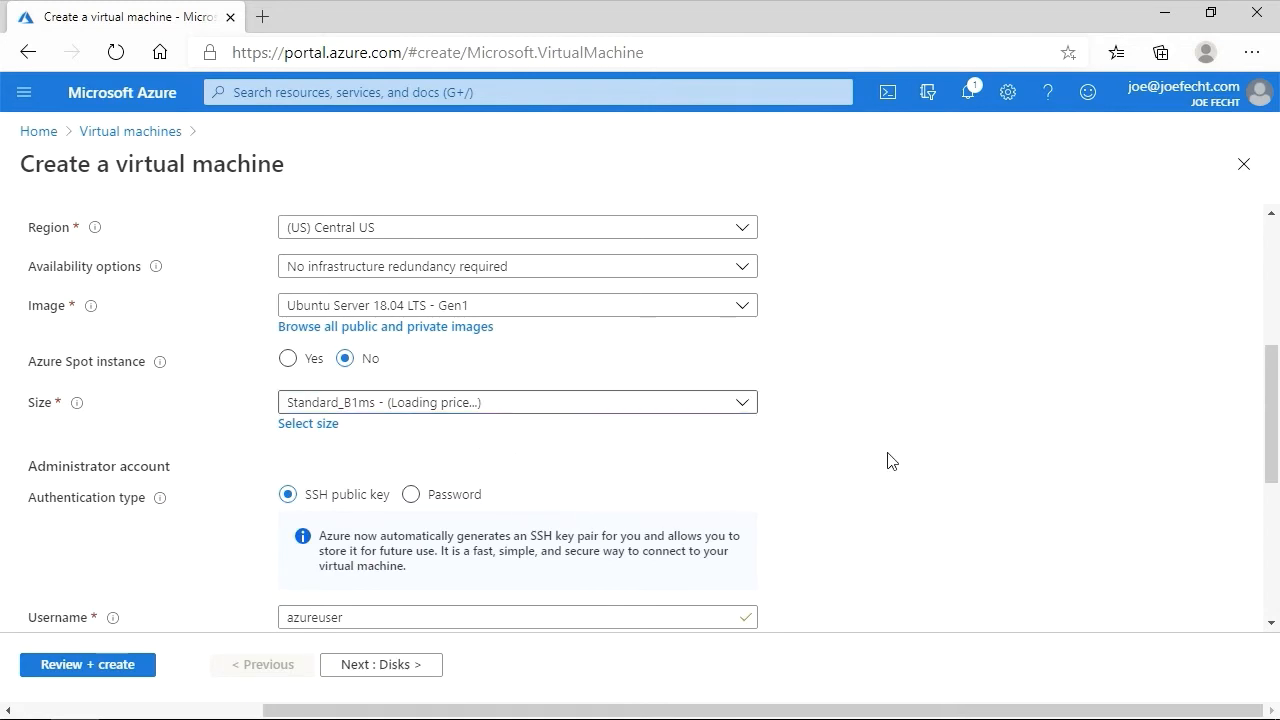
- Switch the administrator account authentication type to Password
scroll(889, 460, down, 1)
scroll(666, 440, down, 1)
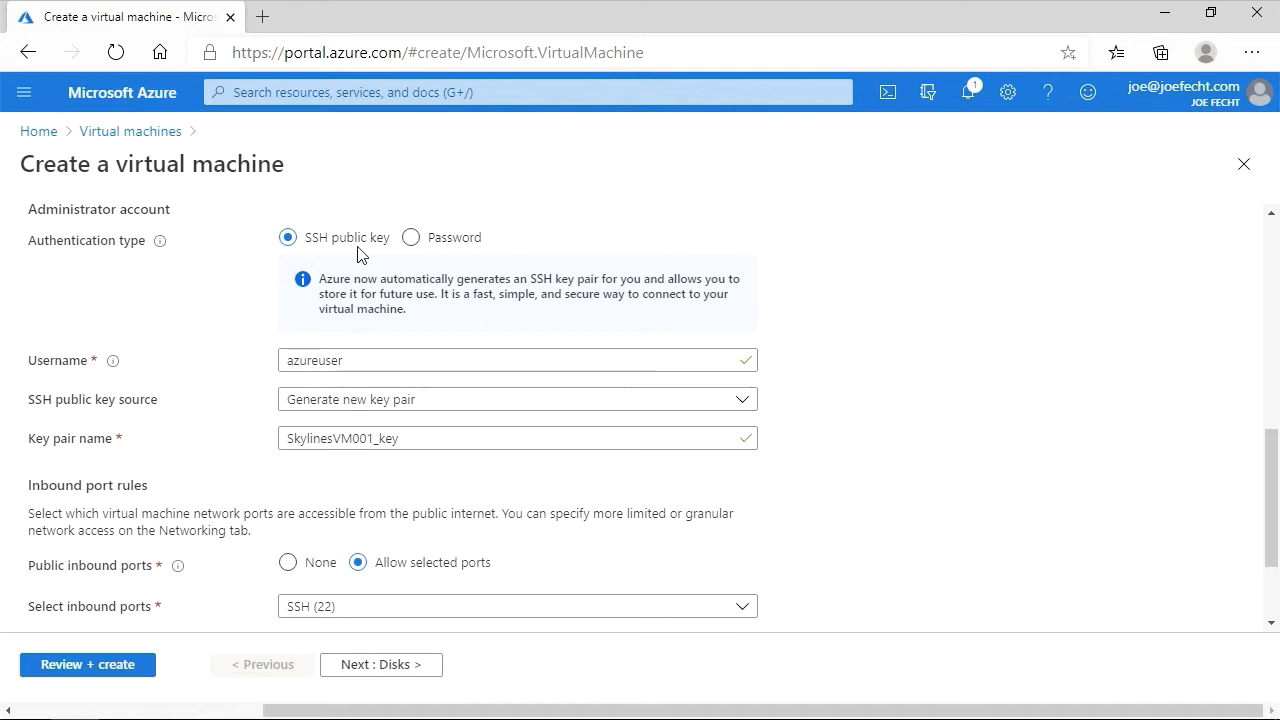
click(411, 240)
- Set the administrator username to skylinesadmin and move on to the password field
click(417, 280)
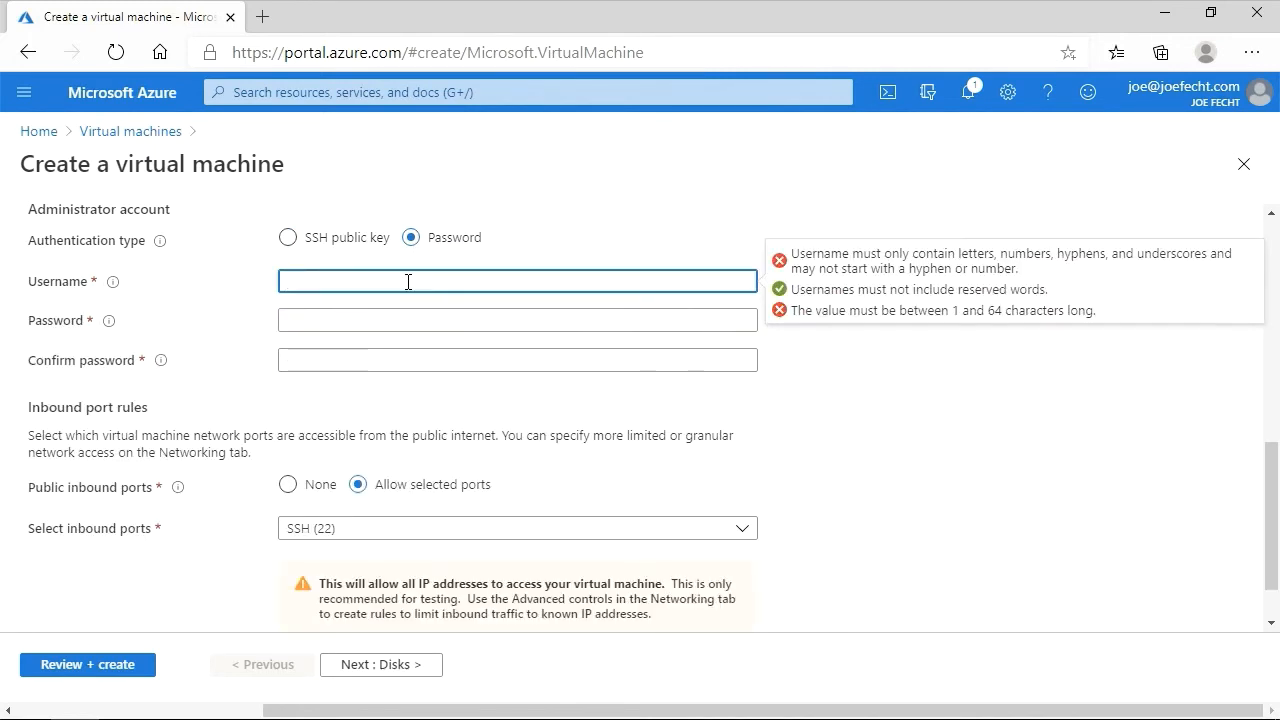
text(admi)
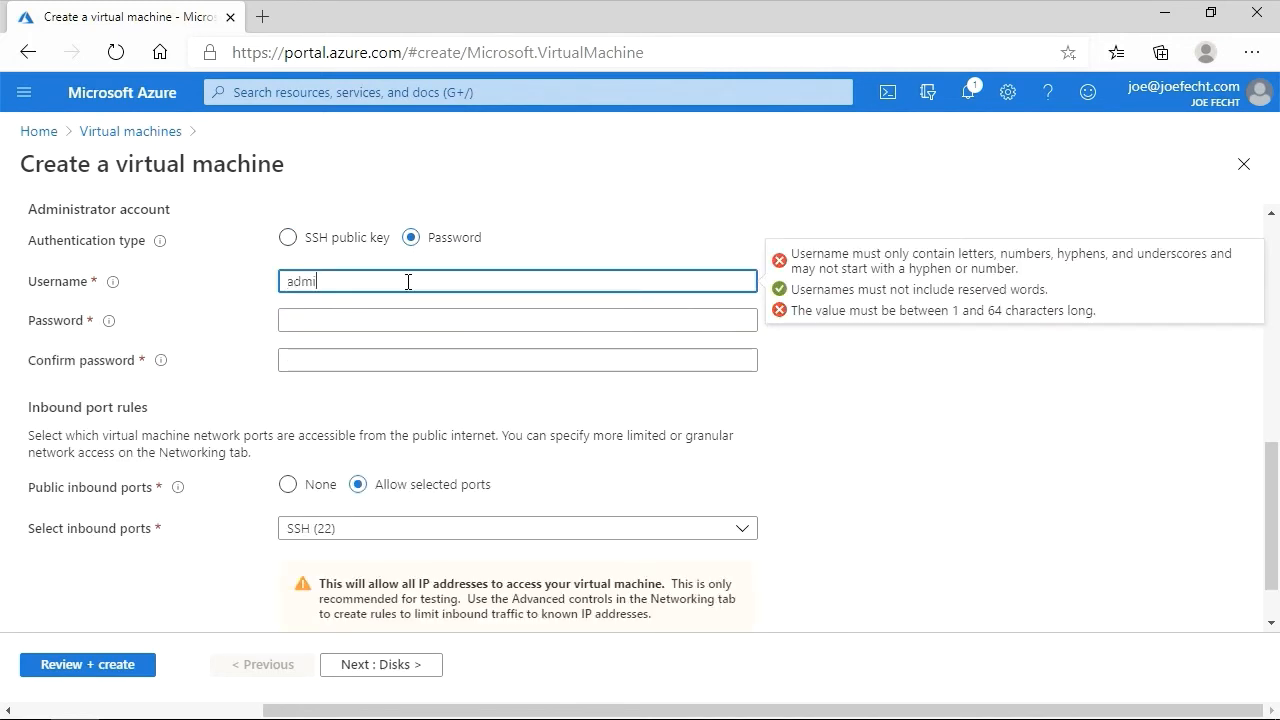
text(n)
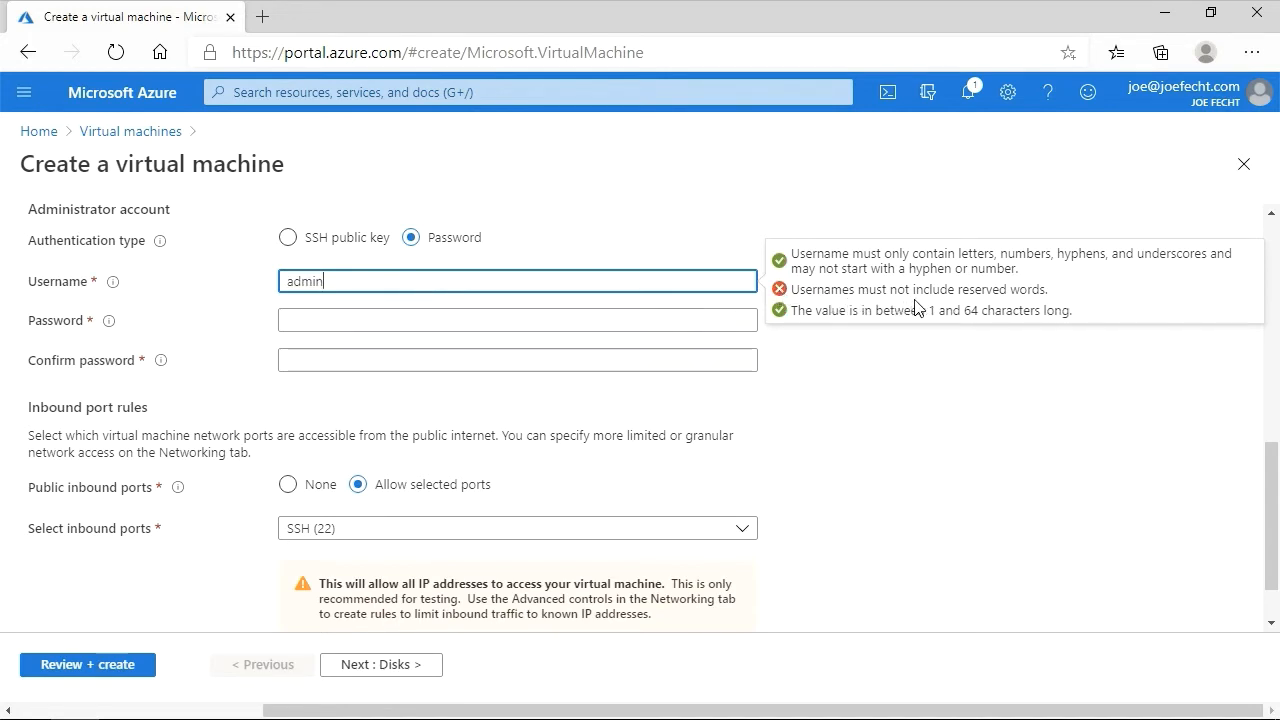
drag(366, 286, 243, 288)
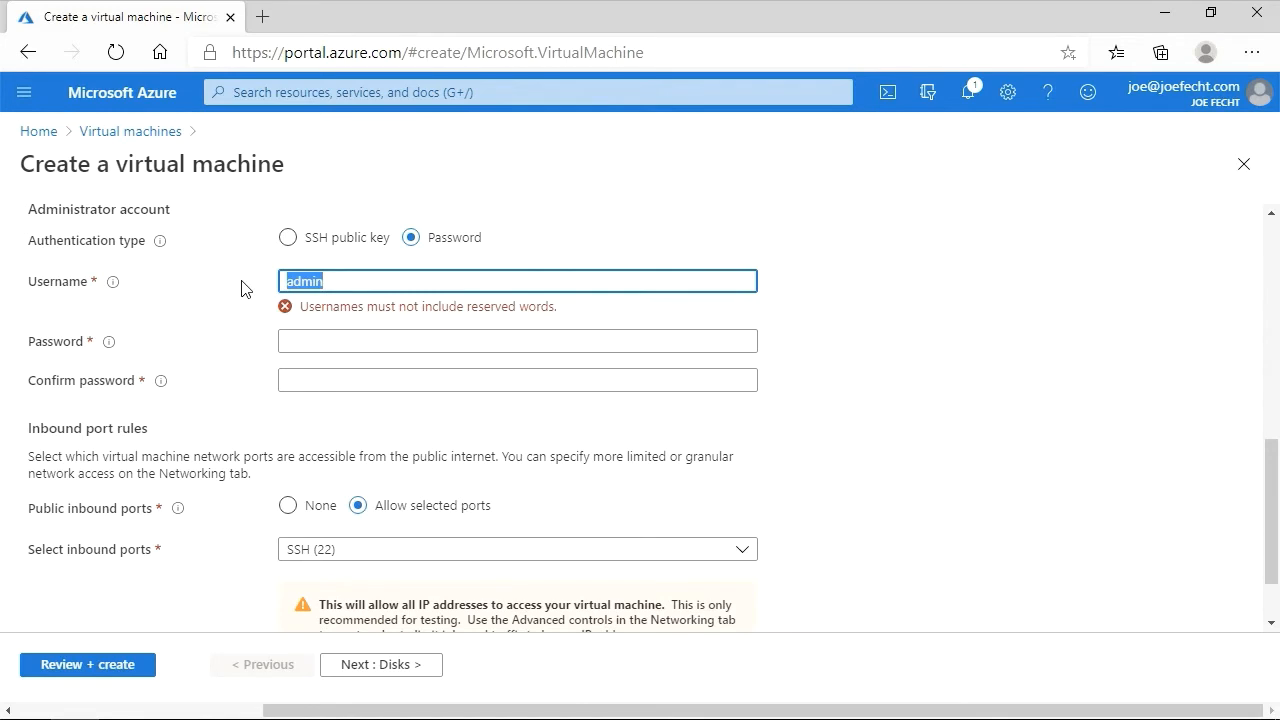
text(skylinesadm)
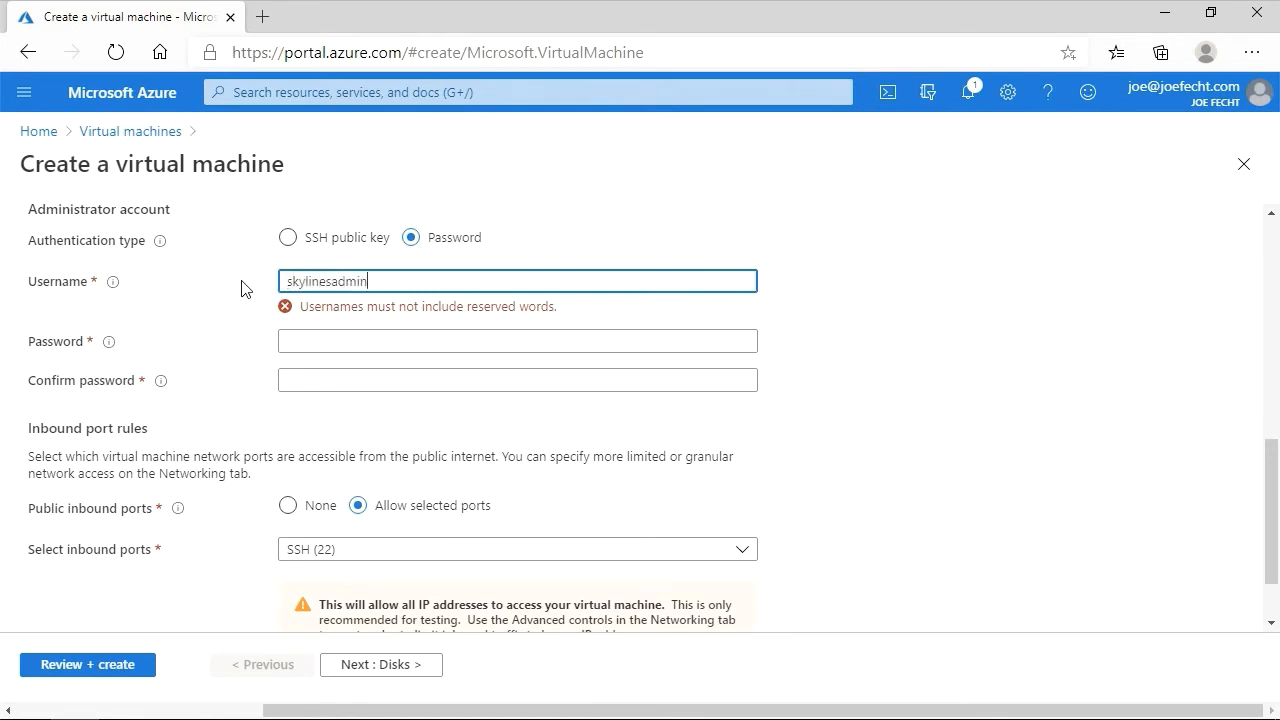
key(Tab)
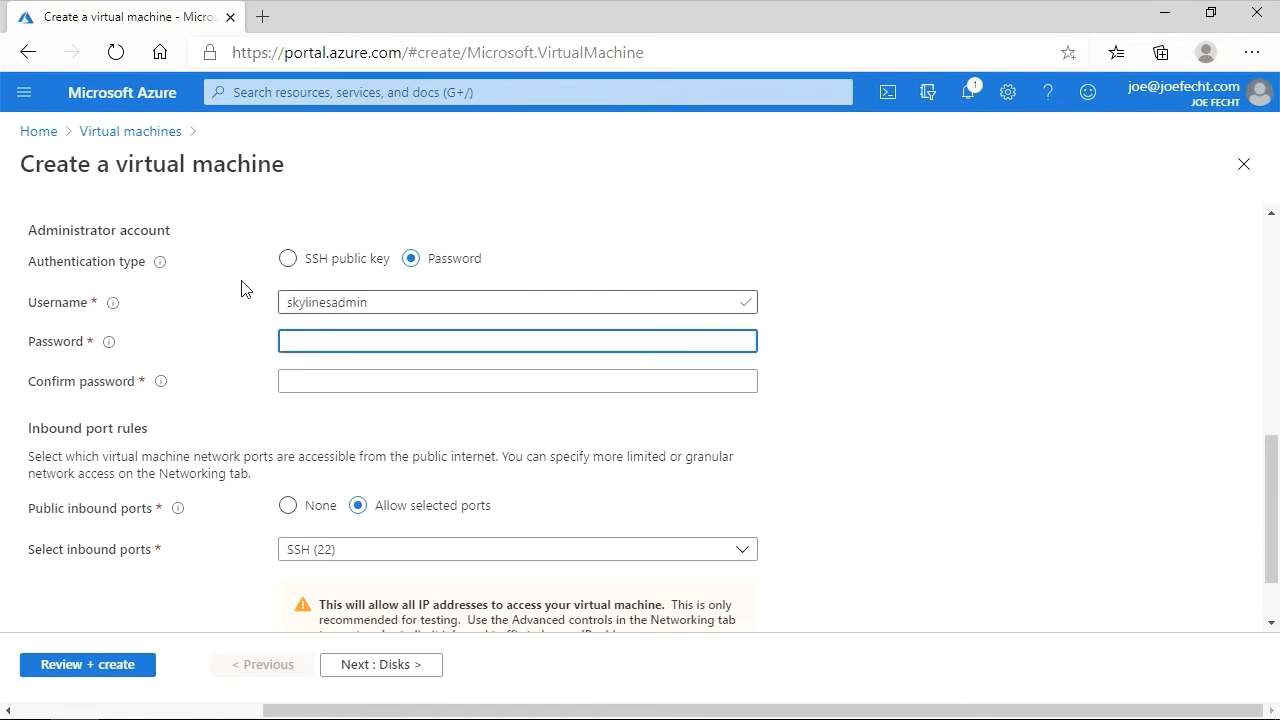
- Enter the administrator password and confirm it in the confirmation field
text(••)
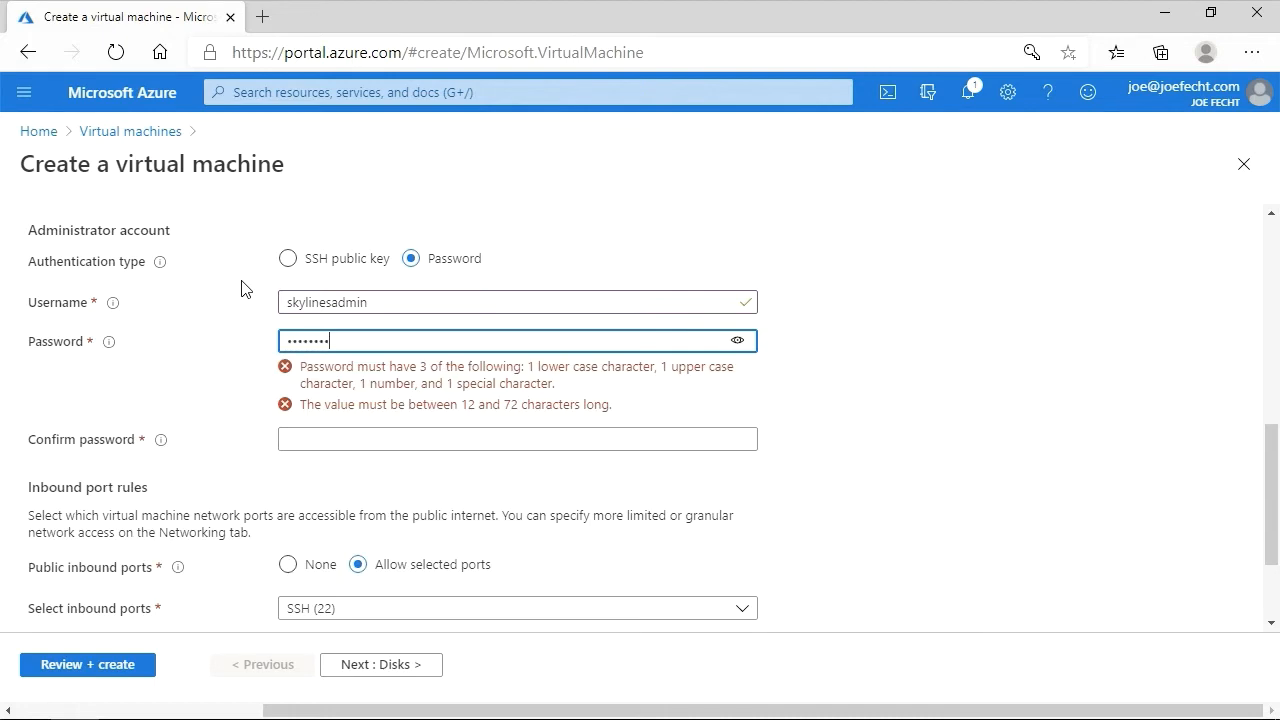
key(Tab)
text(•••••••••••••)
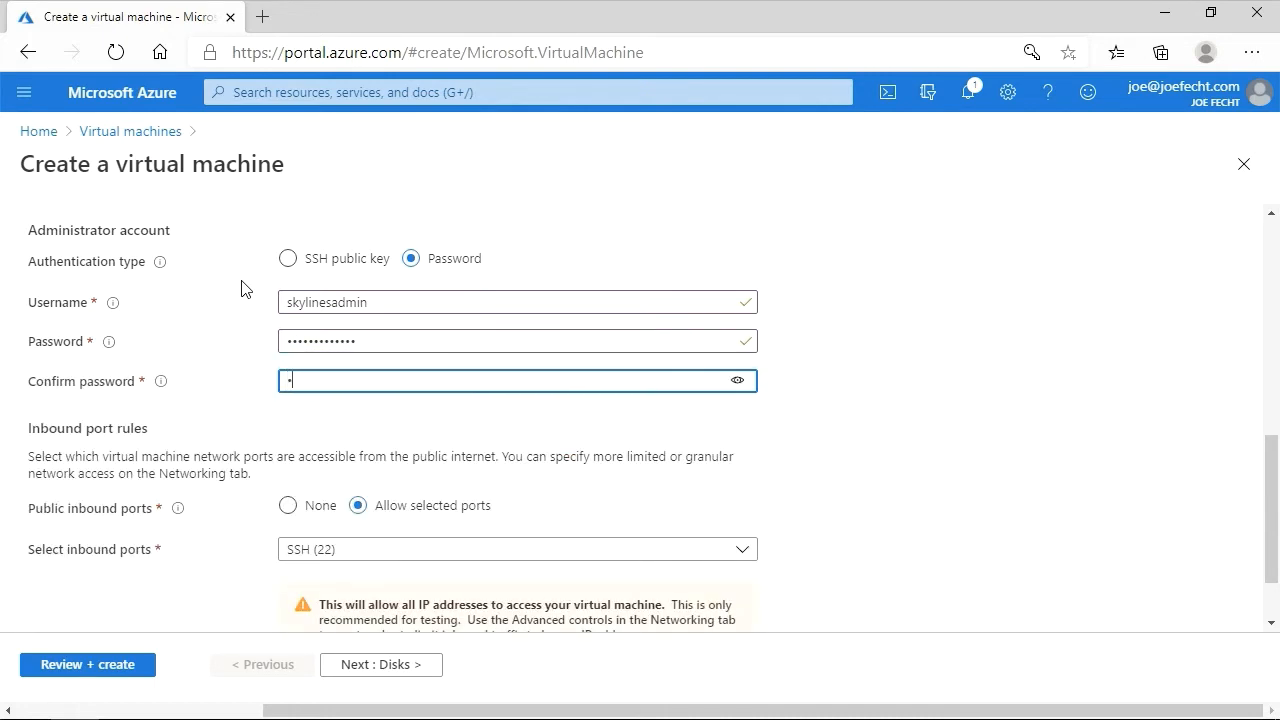
key(Tab)
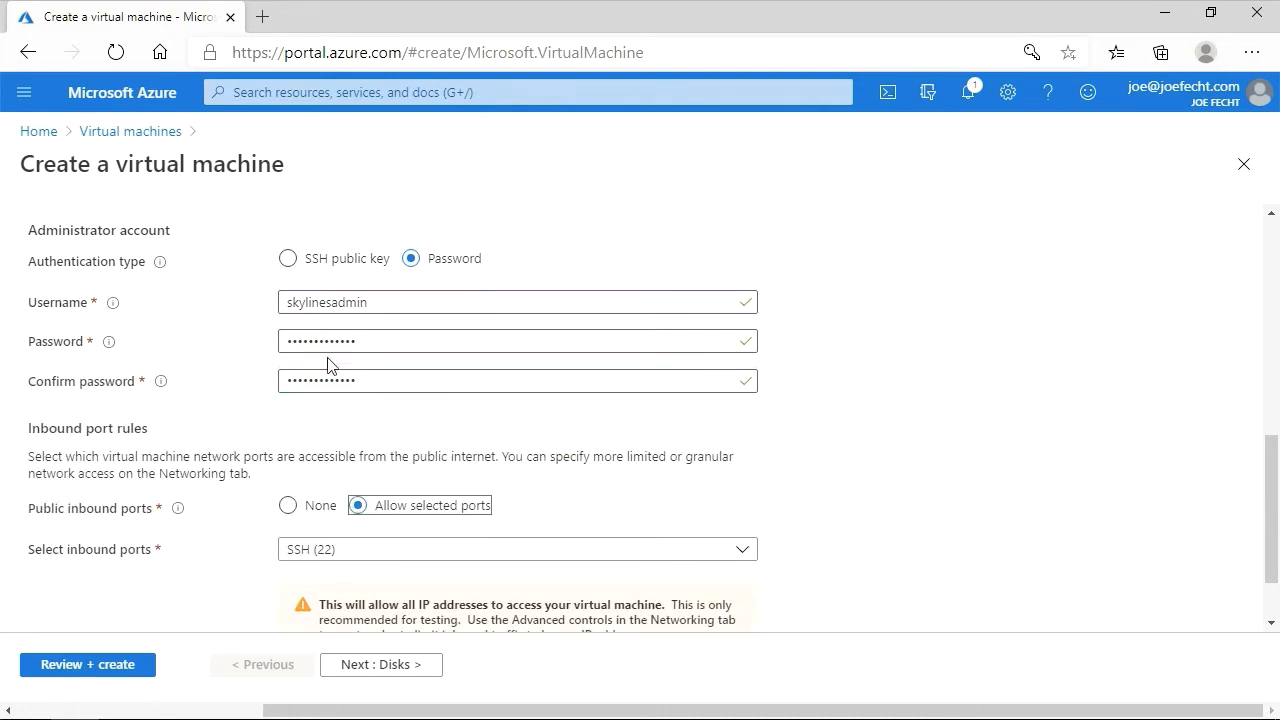
- Continue to the Disks tab and decline the browser's offer to save the password
scroll(374, 447, down, 2)
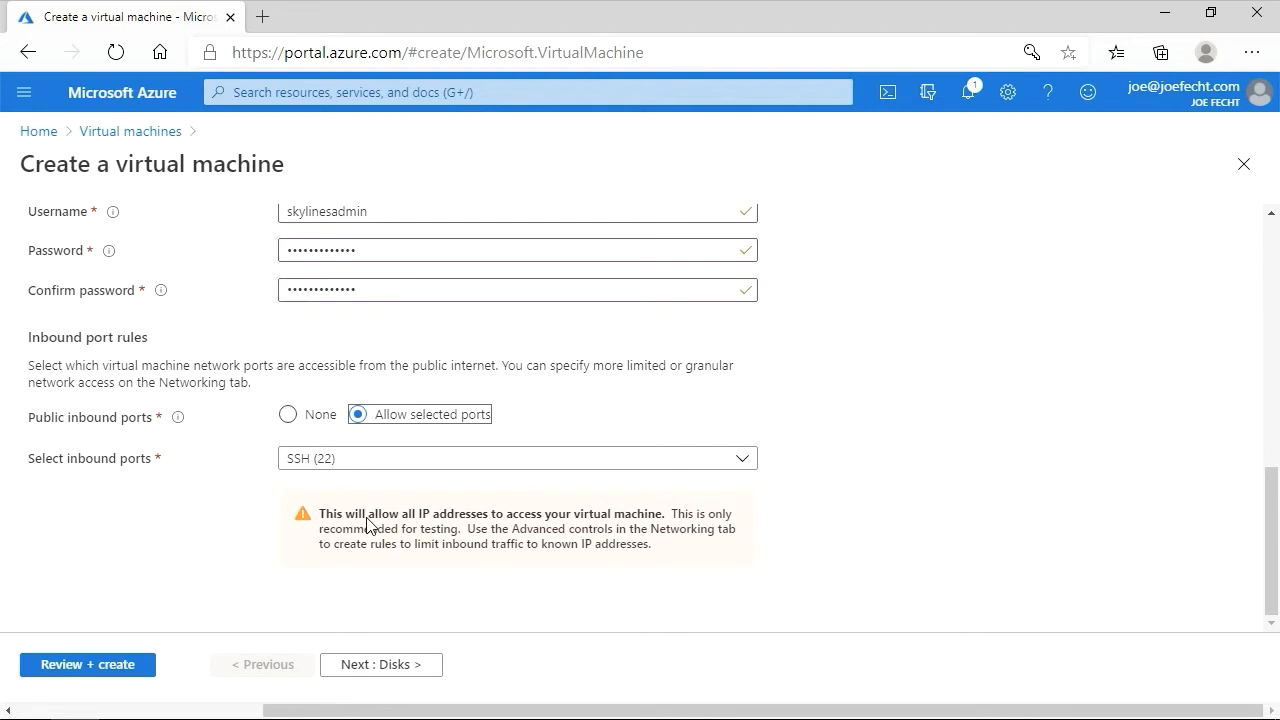
click(416, 666)
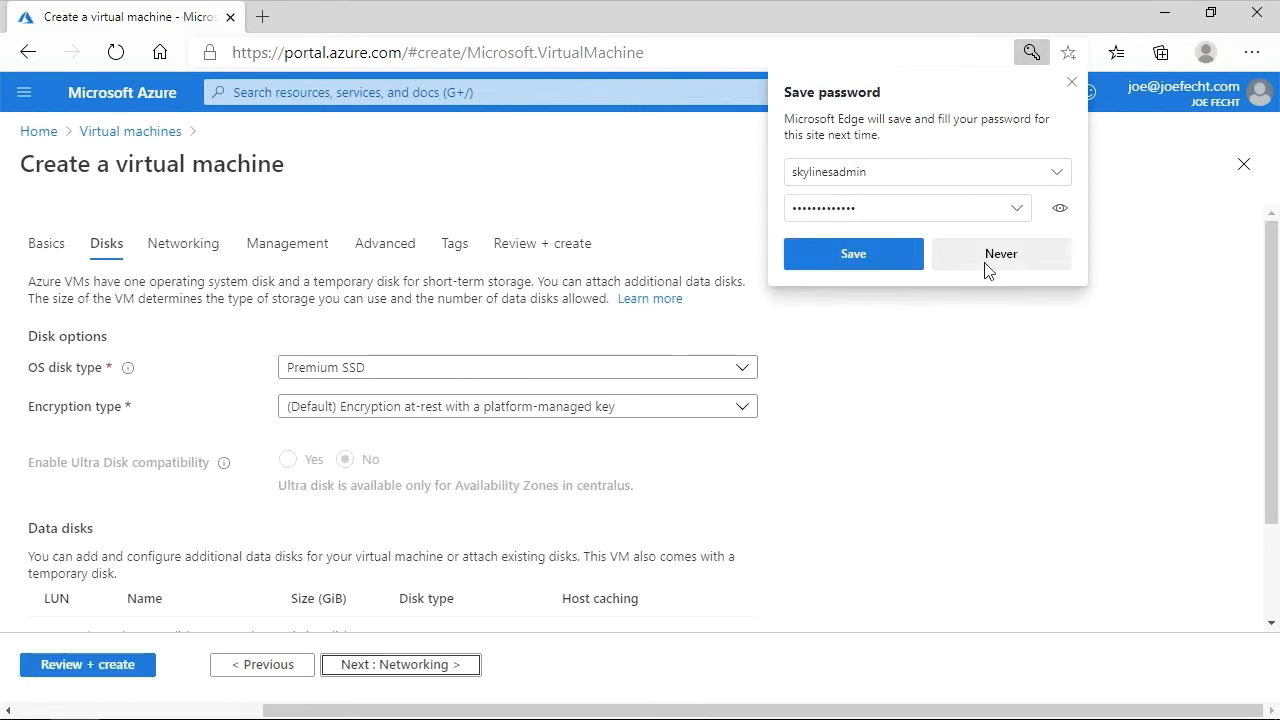
click(988, 272)
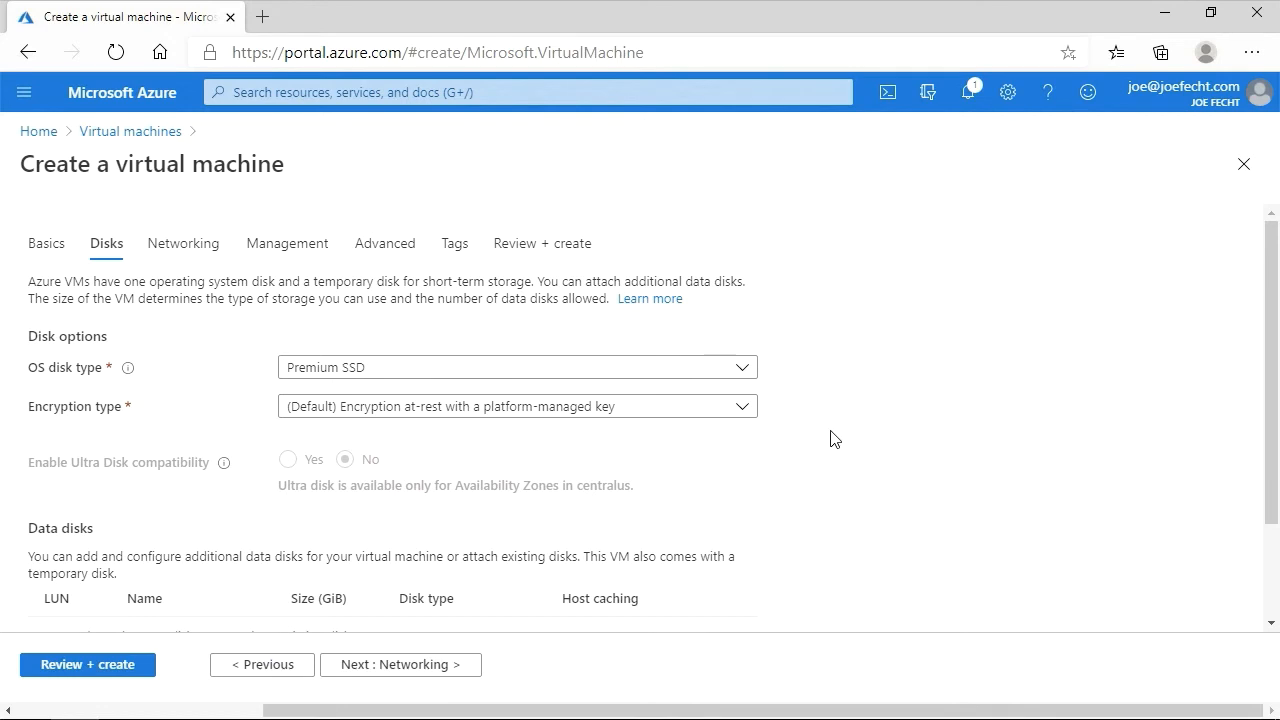
- Review the OS disk type options, keep Premium SSD, and continue to the Networking tab
click(750, 367)
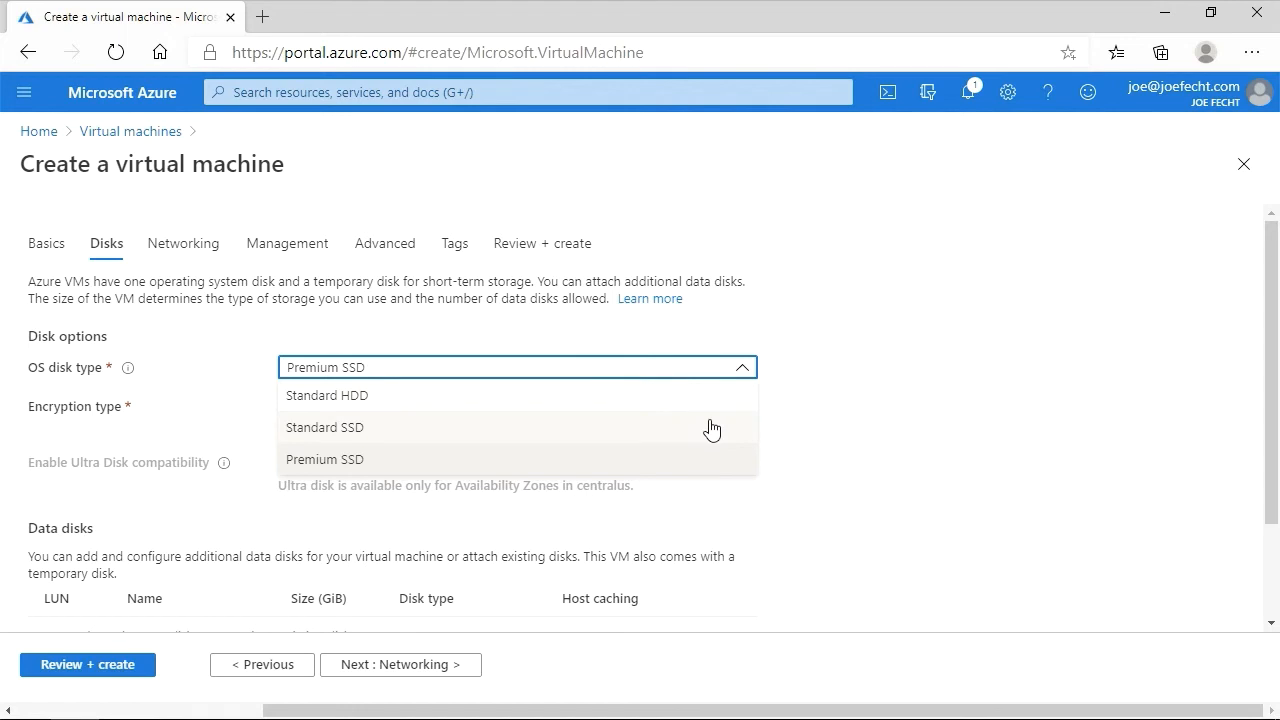
scroll(870, 480, down, 2)
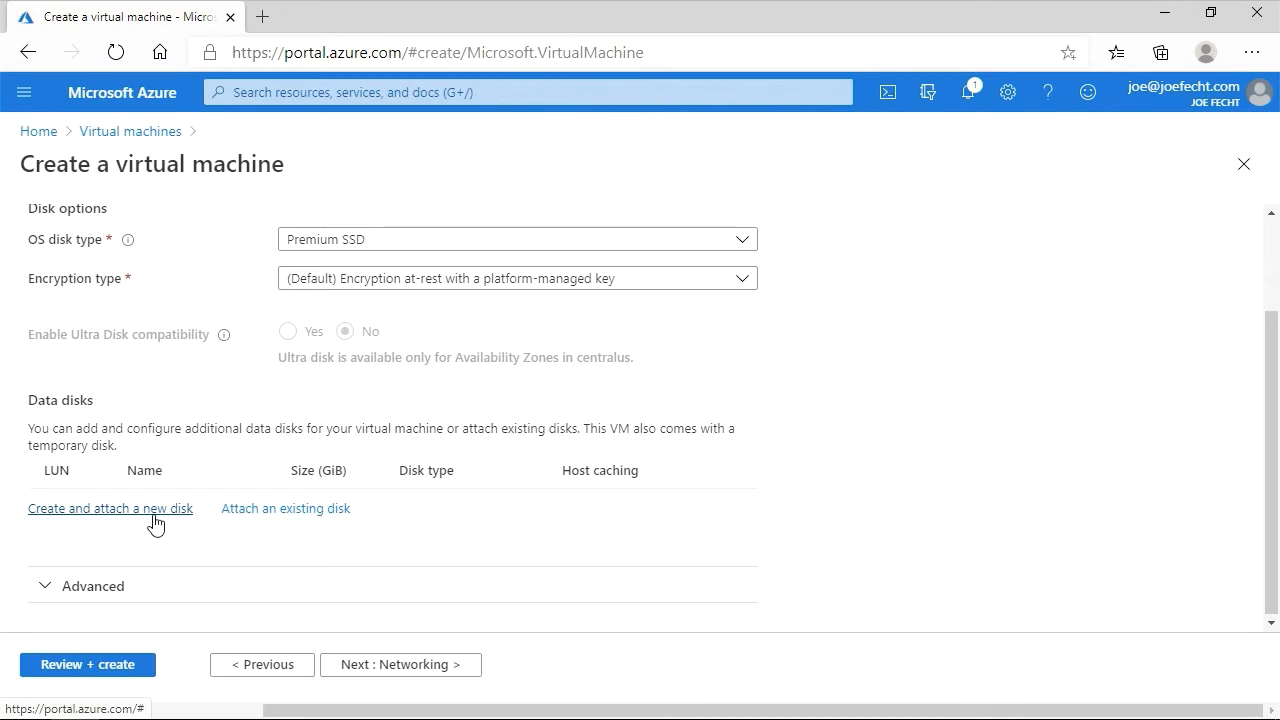
scroll(843, 528, up, 2)
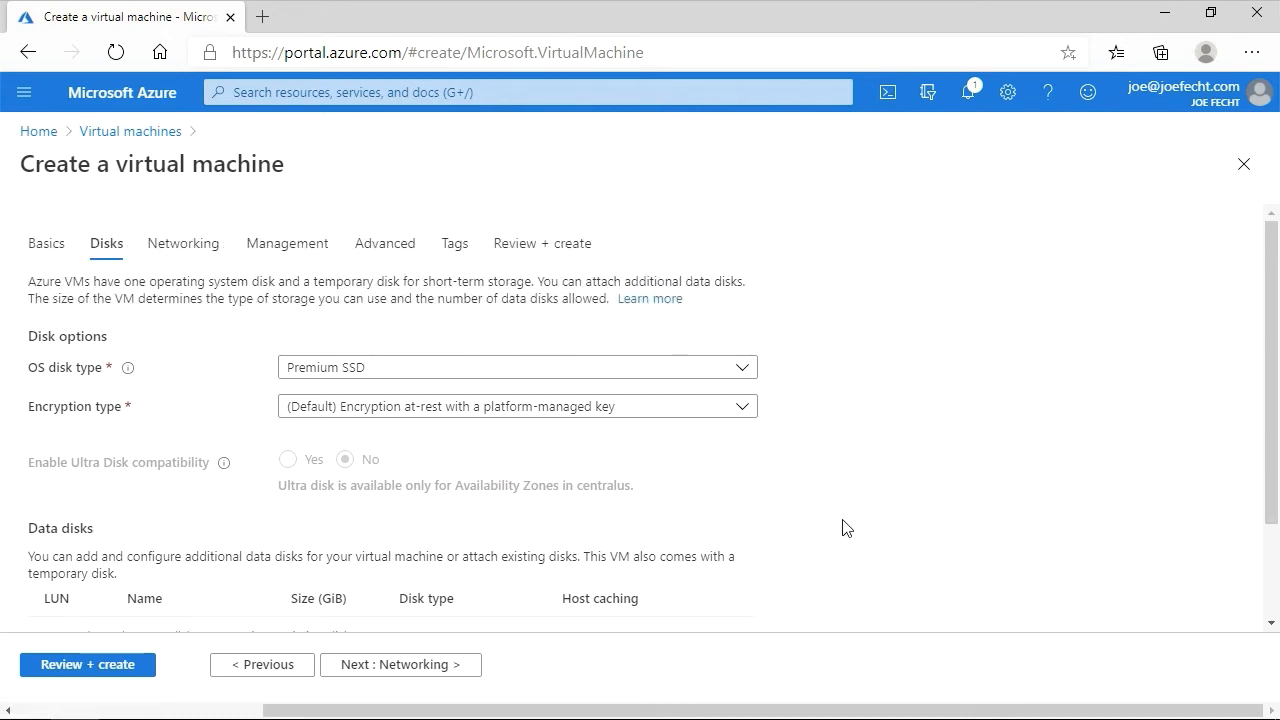
click(418, 667)
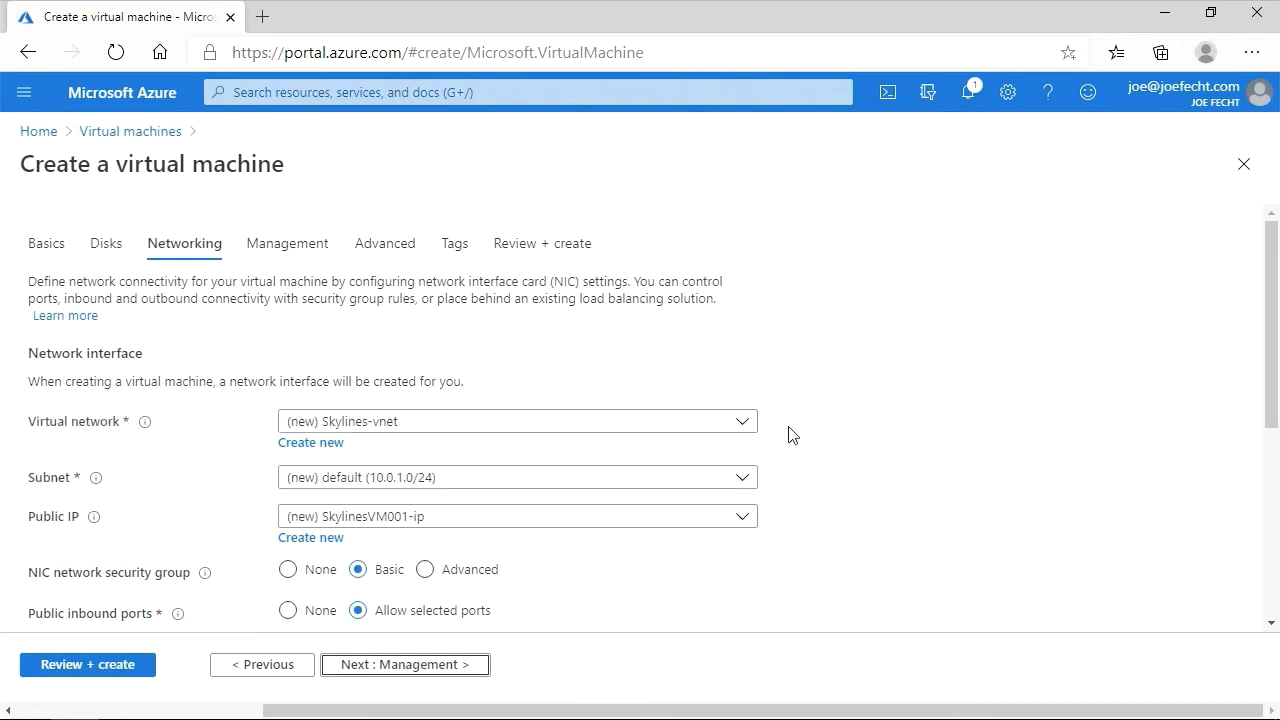
- Review the virtual network and networking settings, keeping the new Skylines-vnet, and continue to the Management tab
mouse_move(145, 425)
click(749, 427)
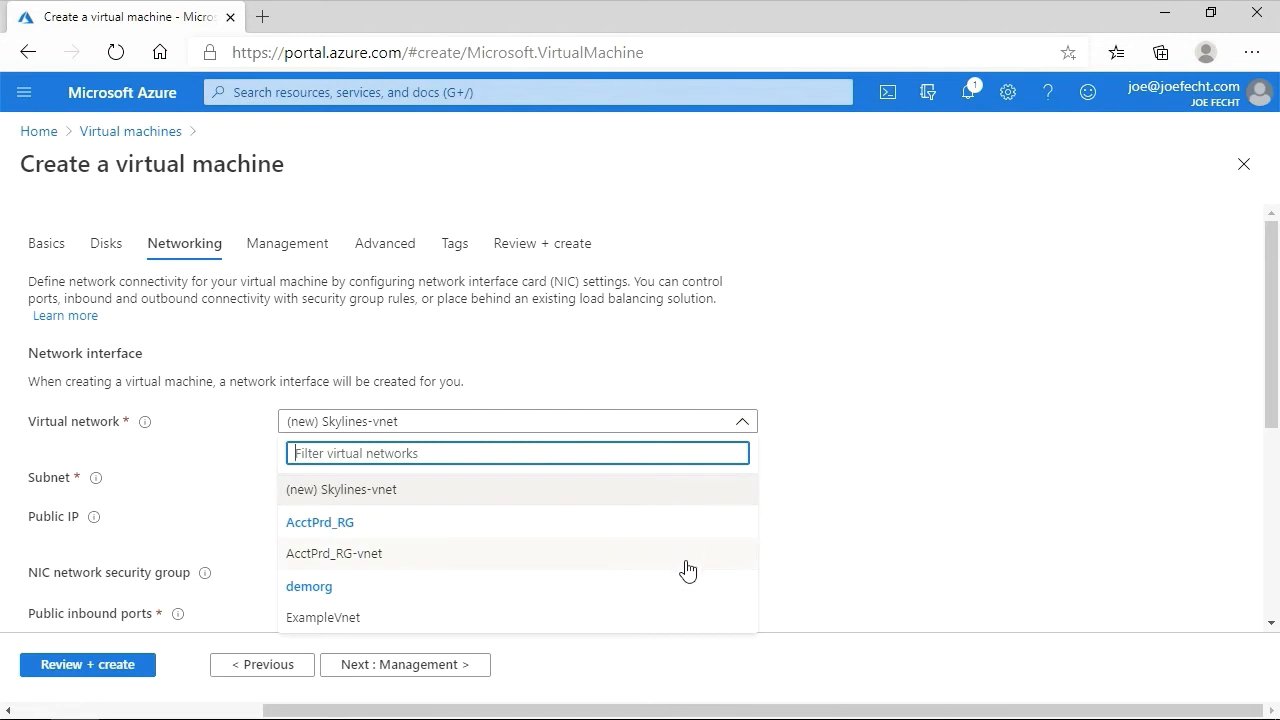
click(922, 497)
scroll(884, 482, down, 1)
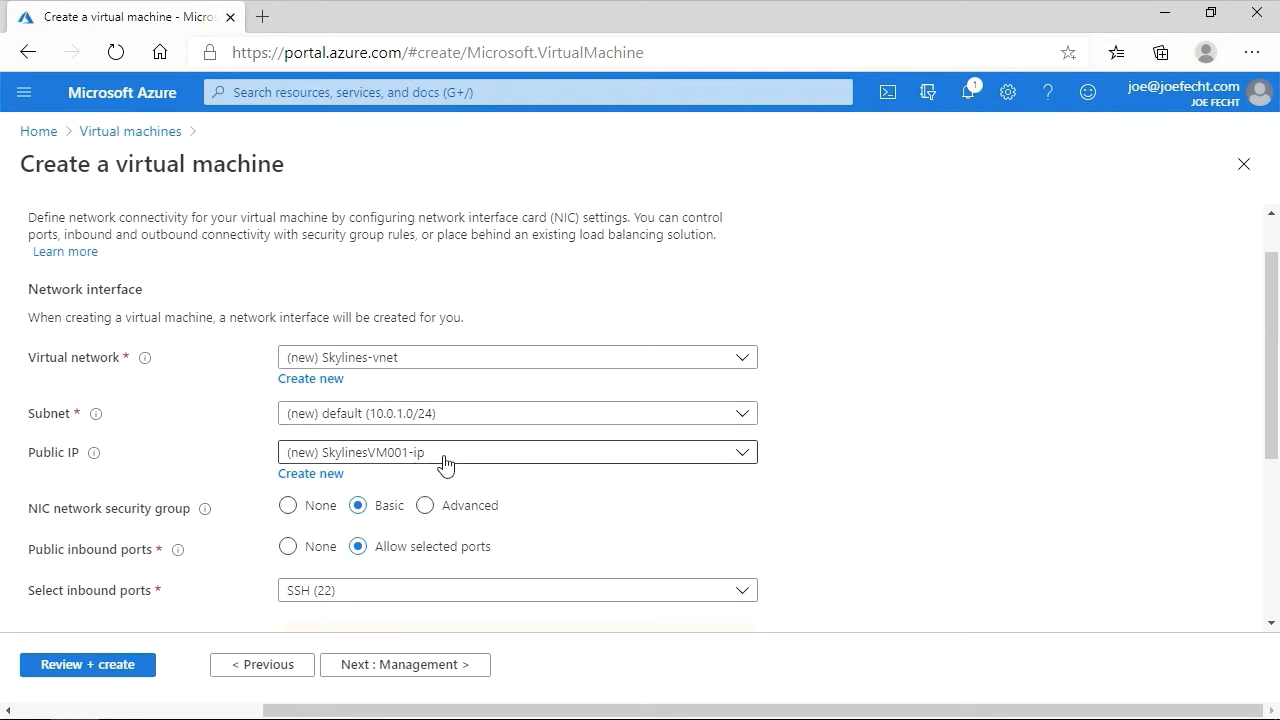
scroll(857, 493, down, 2)
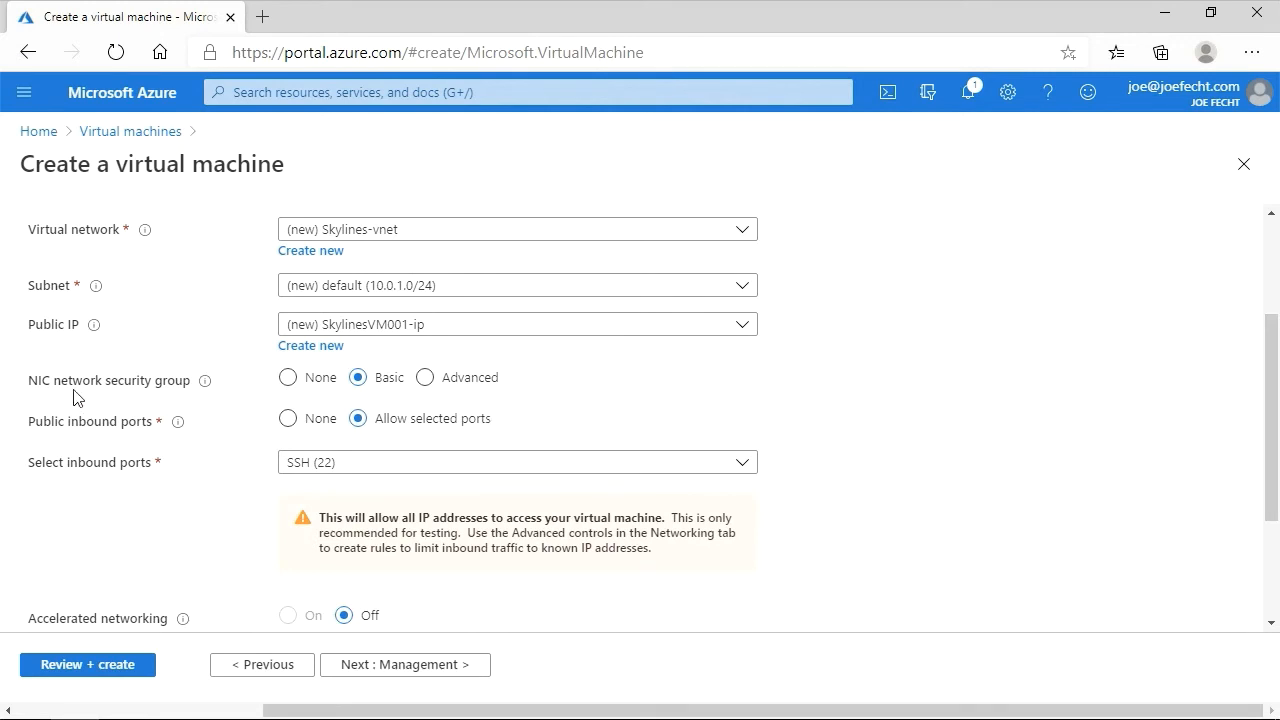
scroll(716, 443, down, 1)
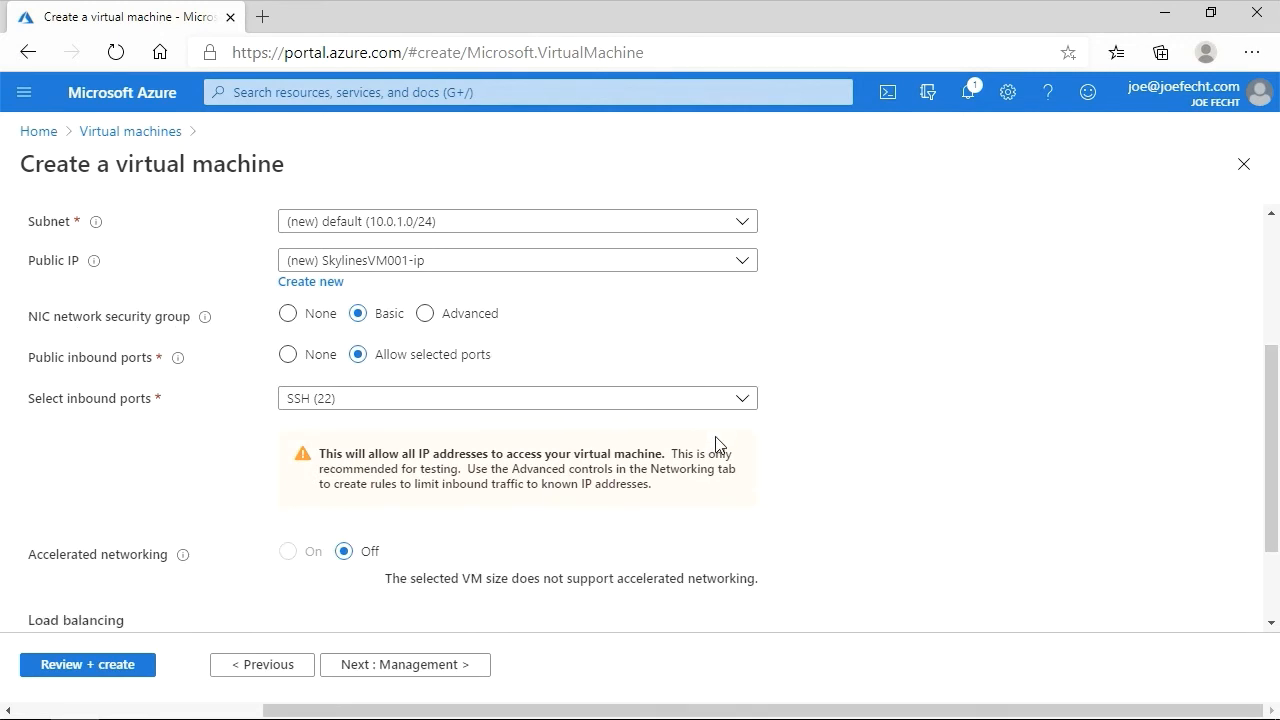
scroll(716, 443, up, 4)
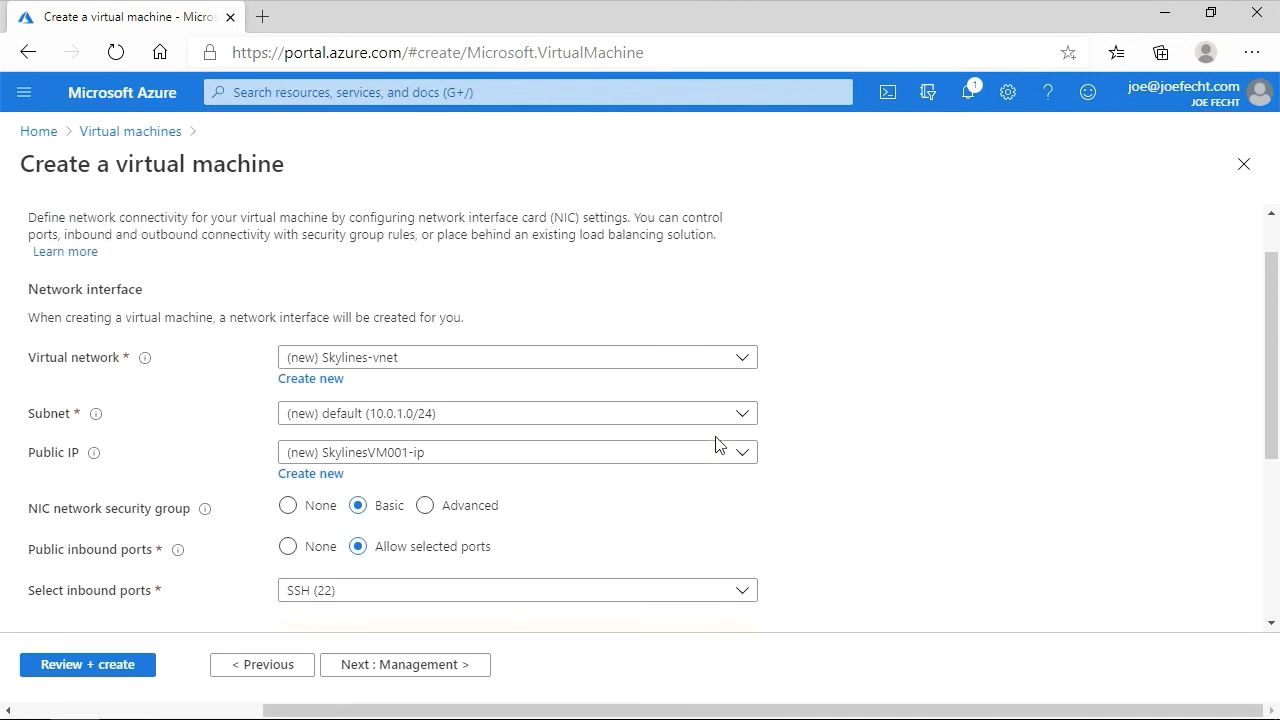
click(476, 666)
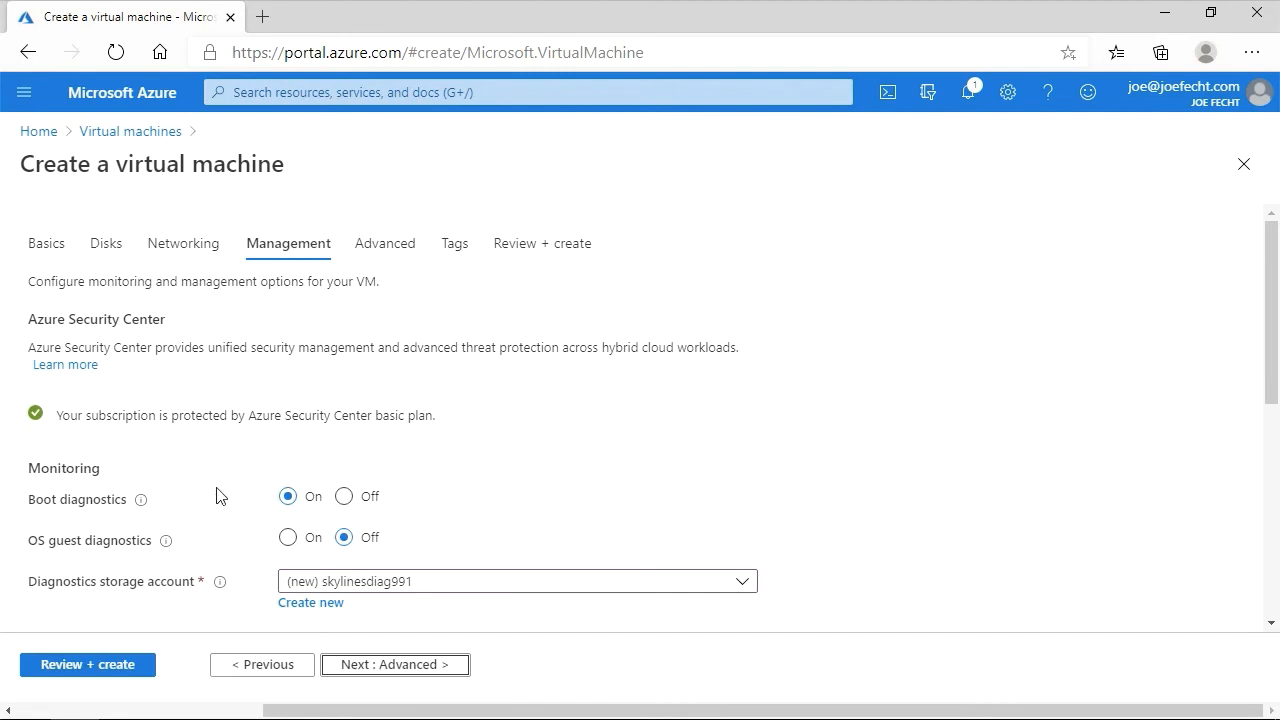
- Review the monitoring, identity and auto-shutdown settings and continue to the Advanced tab
scroll(191, 494, down, 2)
scroll(192, 500, down, 2)
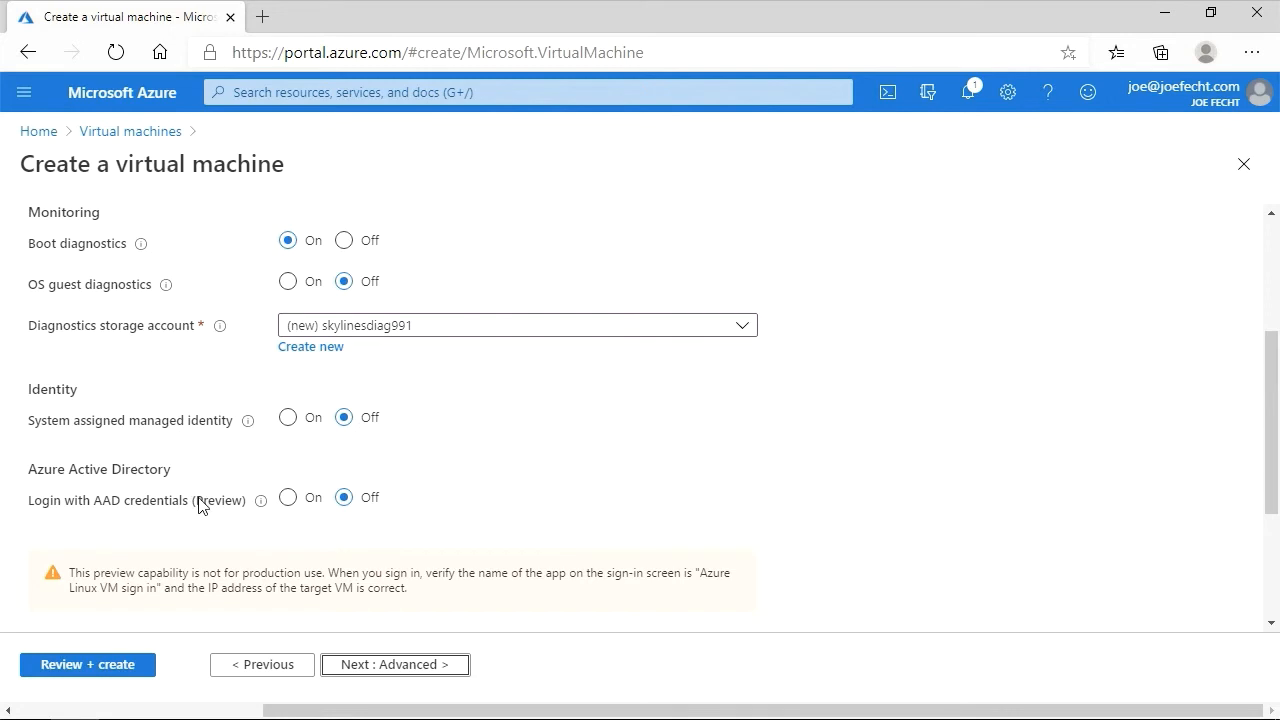
scroll(198, 504, down, 3)
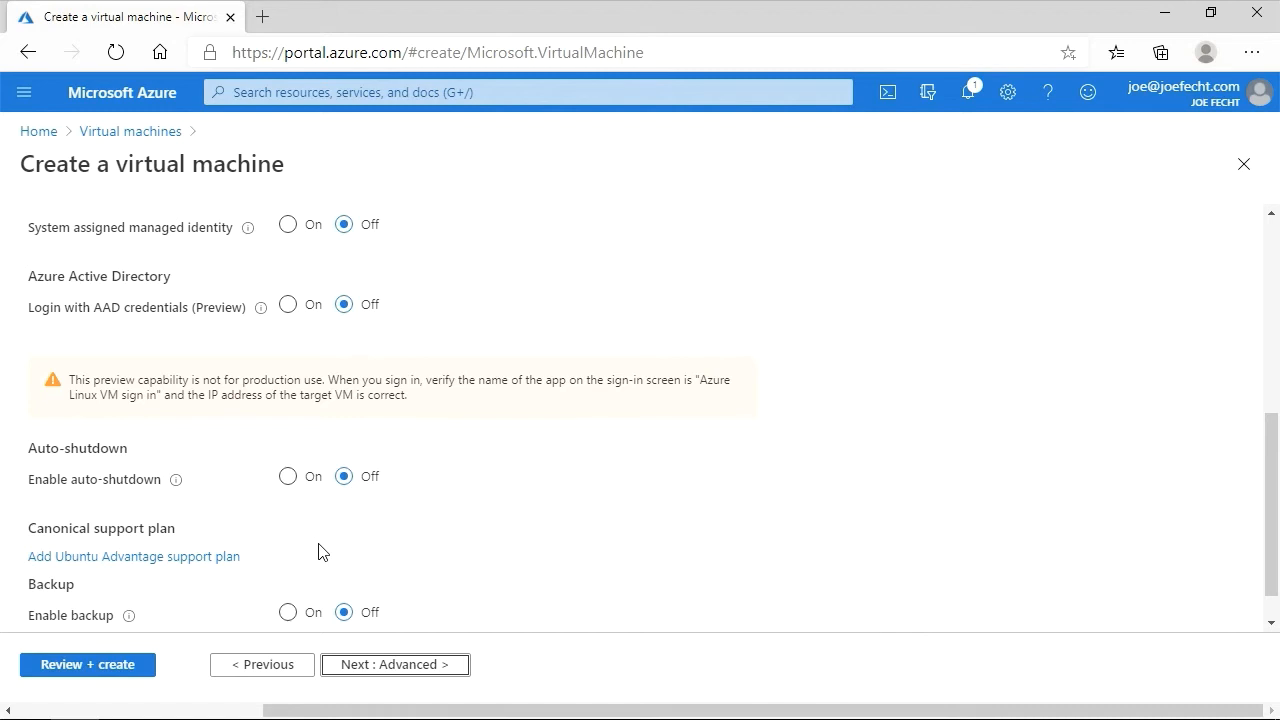
scroll(437, 481, up, 1)
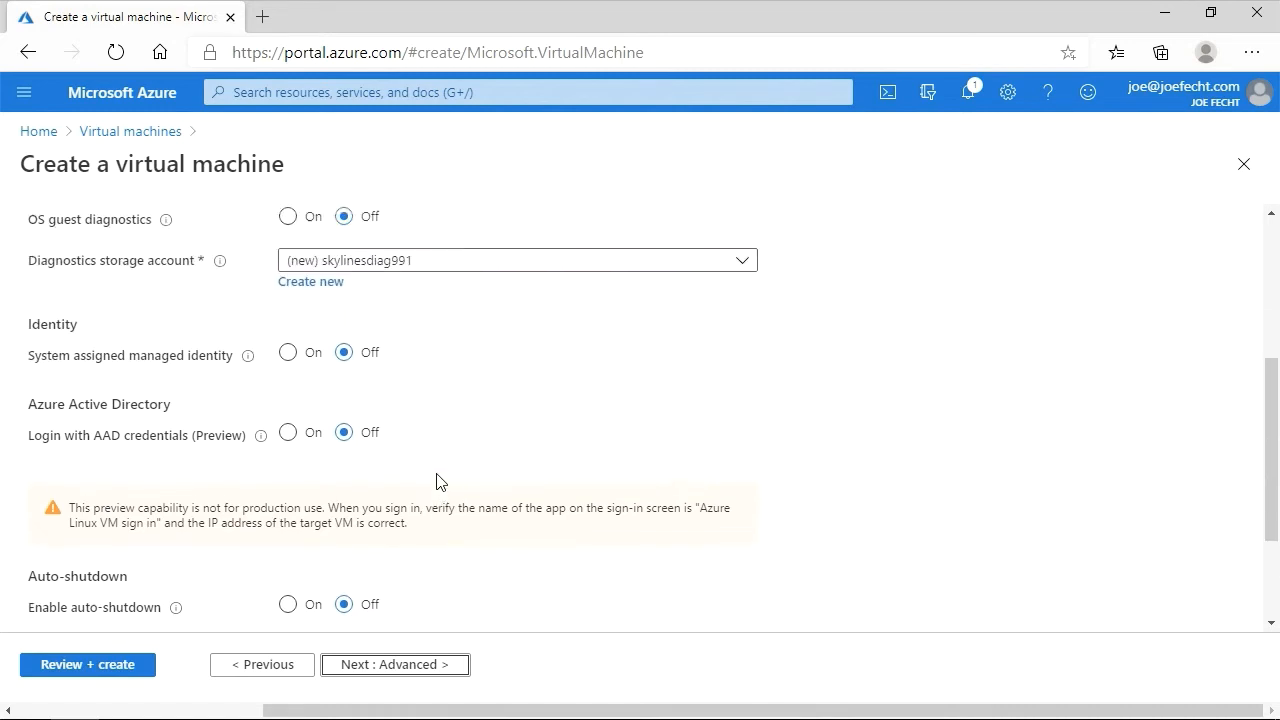
scroll(437, 481, up, 3)
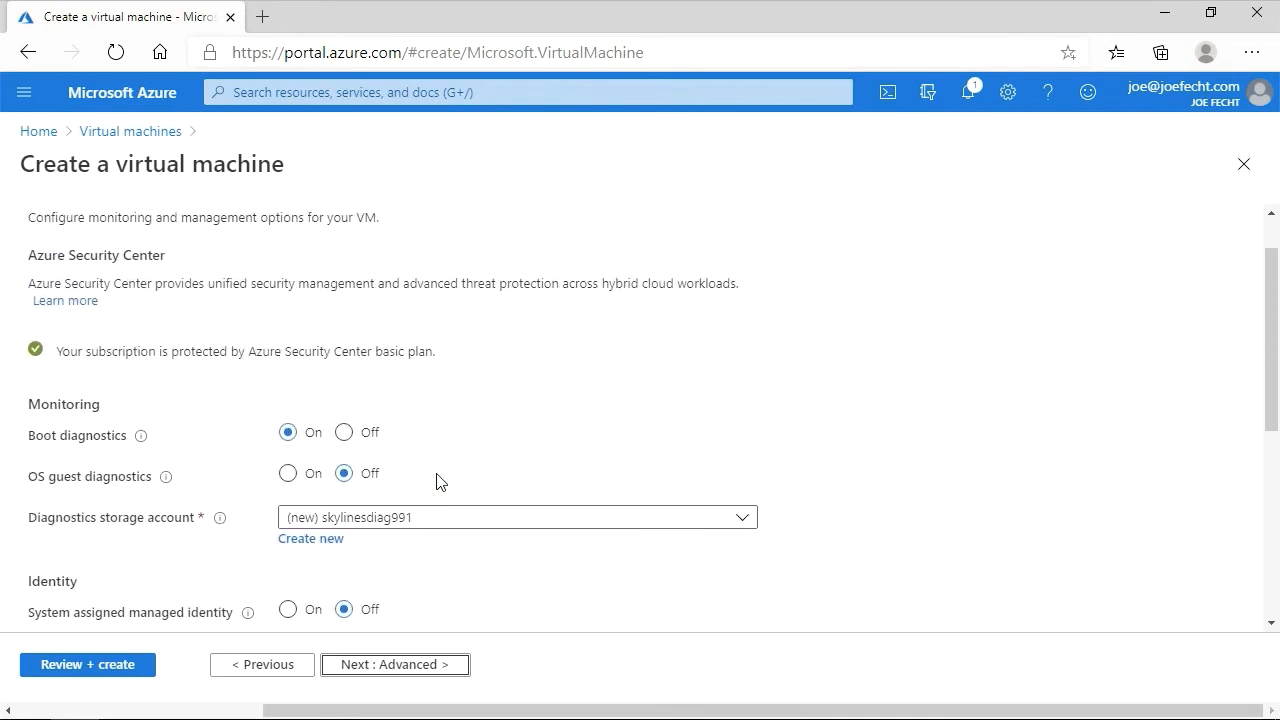
click(439, 668)
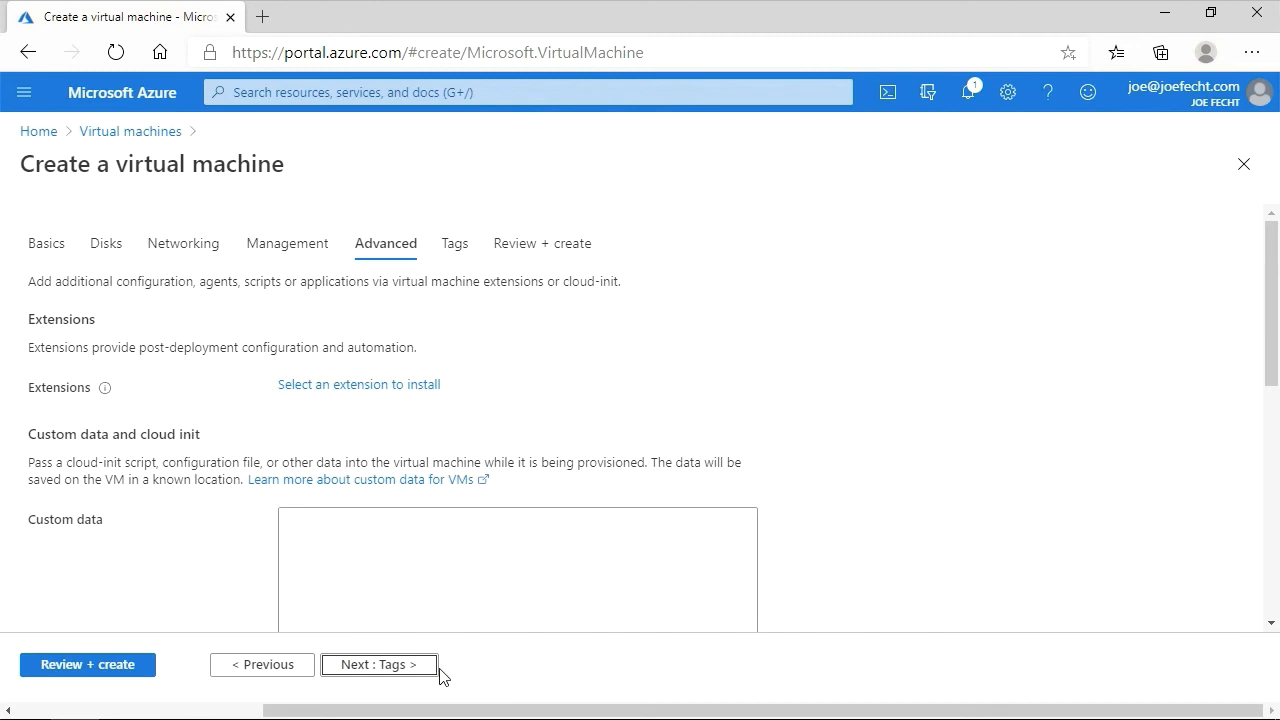
- Review the extensions and custom data options and continue to the Tags tab
scroll(443, 622, down, 1)
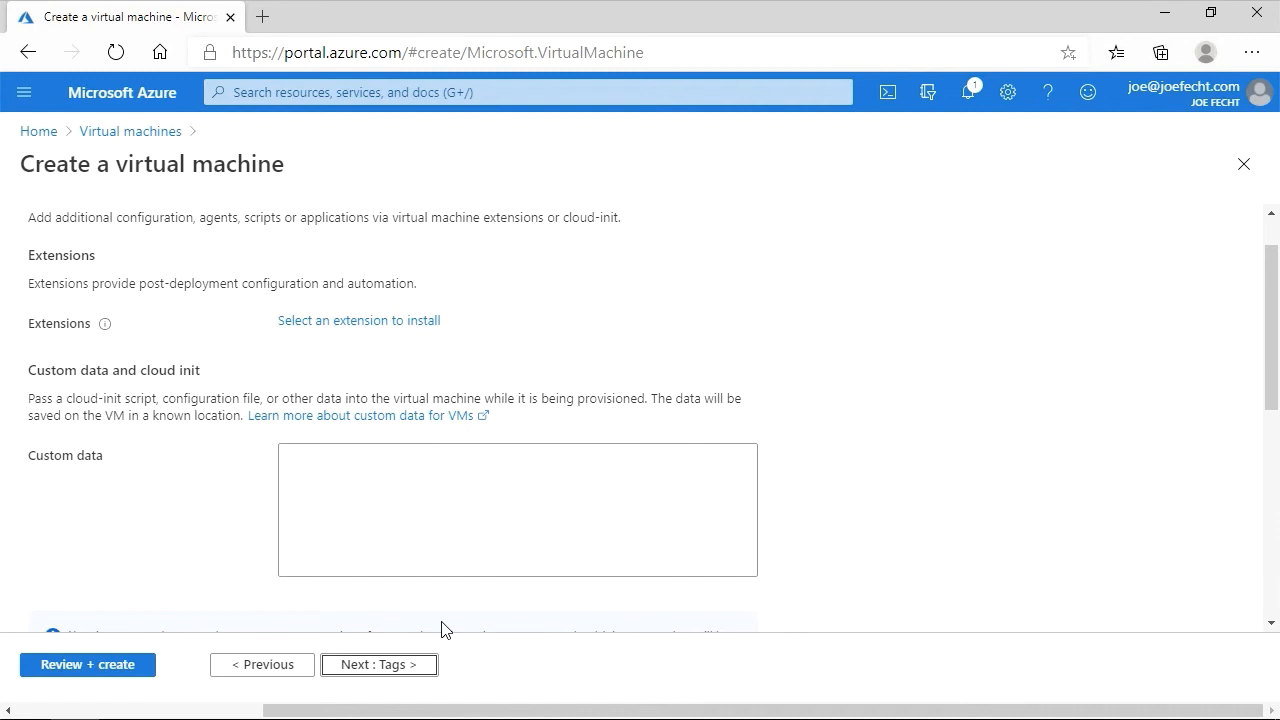
click(423, 520)
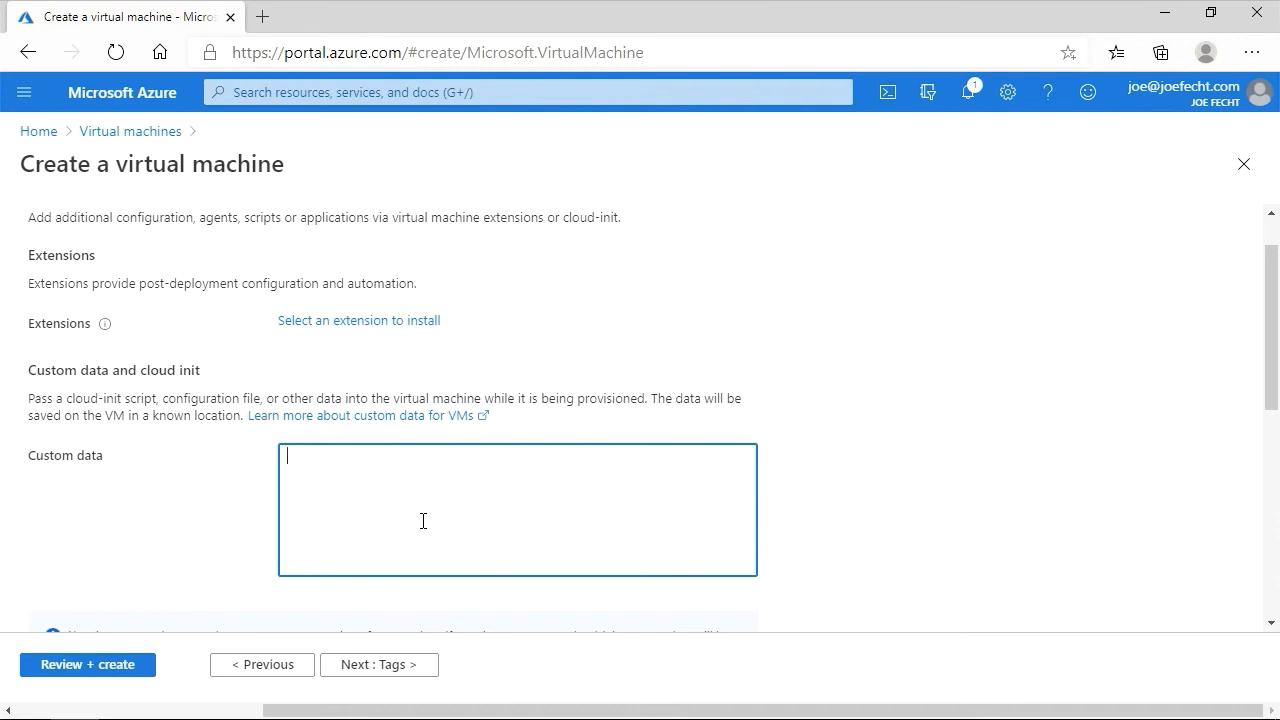
scroll(431, 510, up, 1)
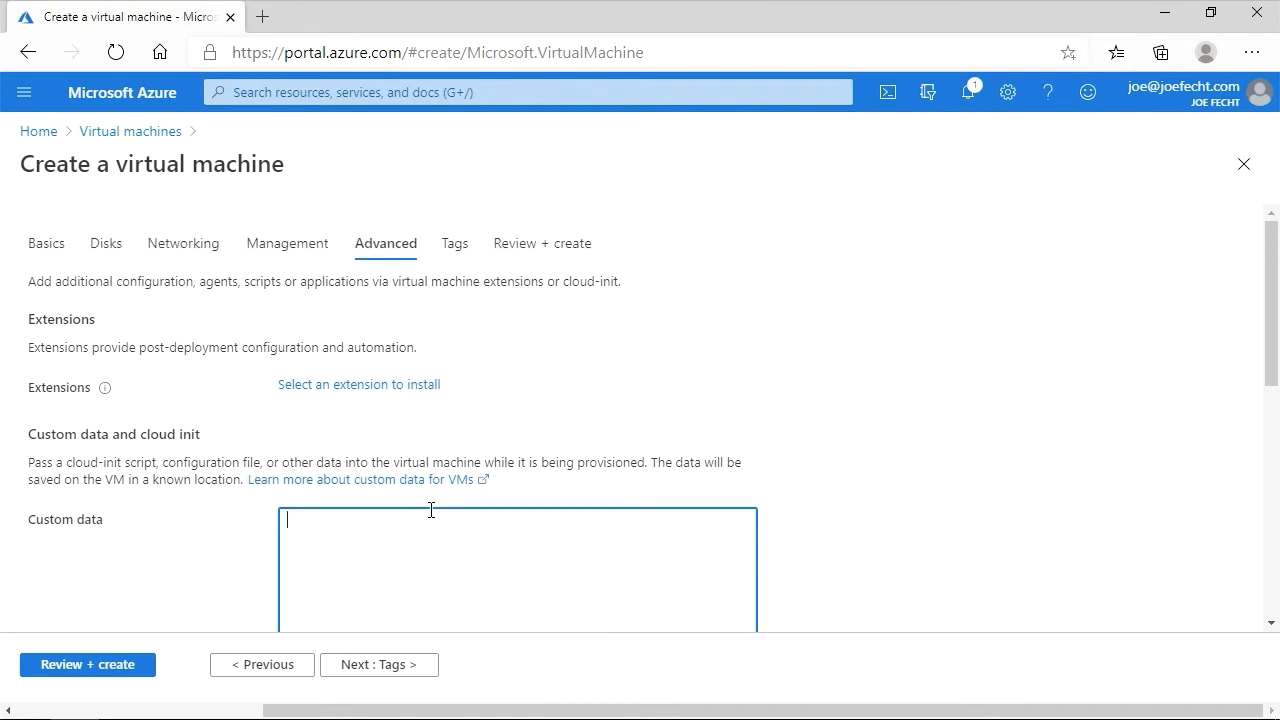
click(396, 673)
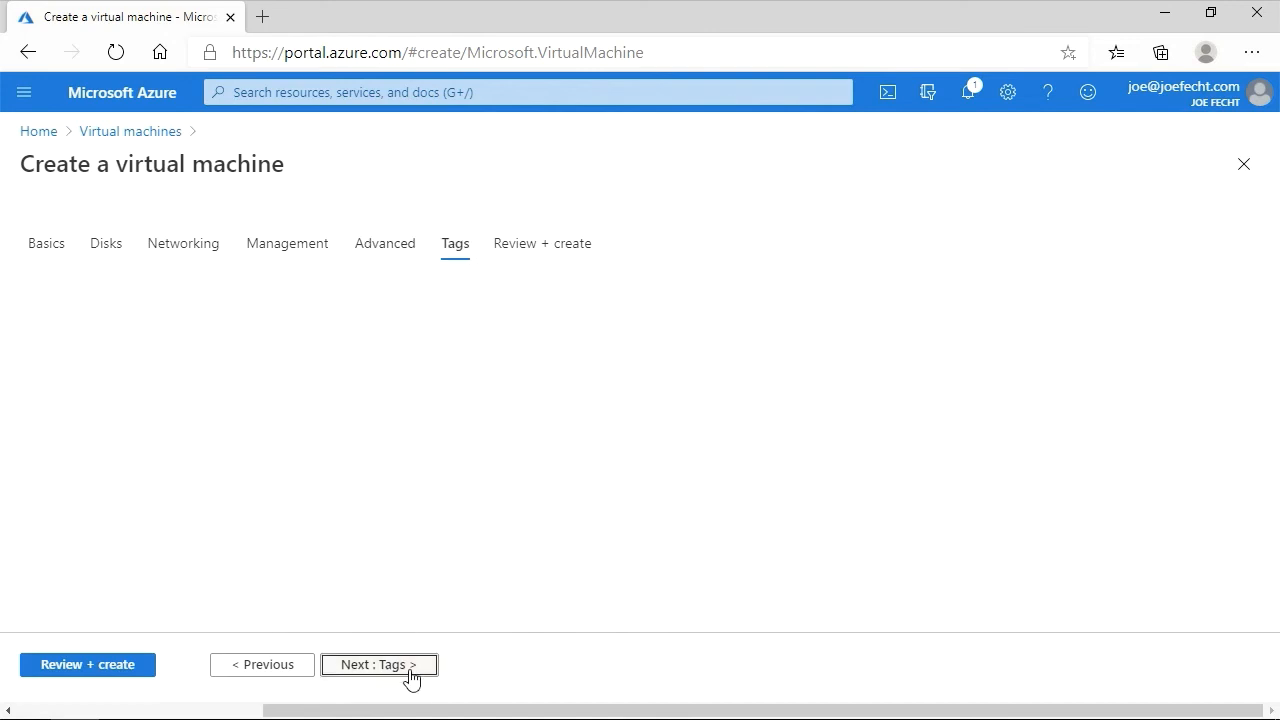
- Add a tag named TechContact with the technical contact's name as its value
click(197, 402)
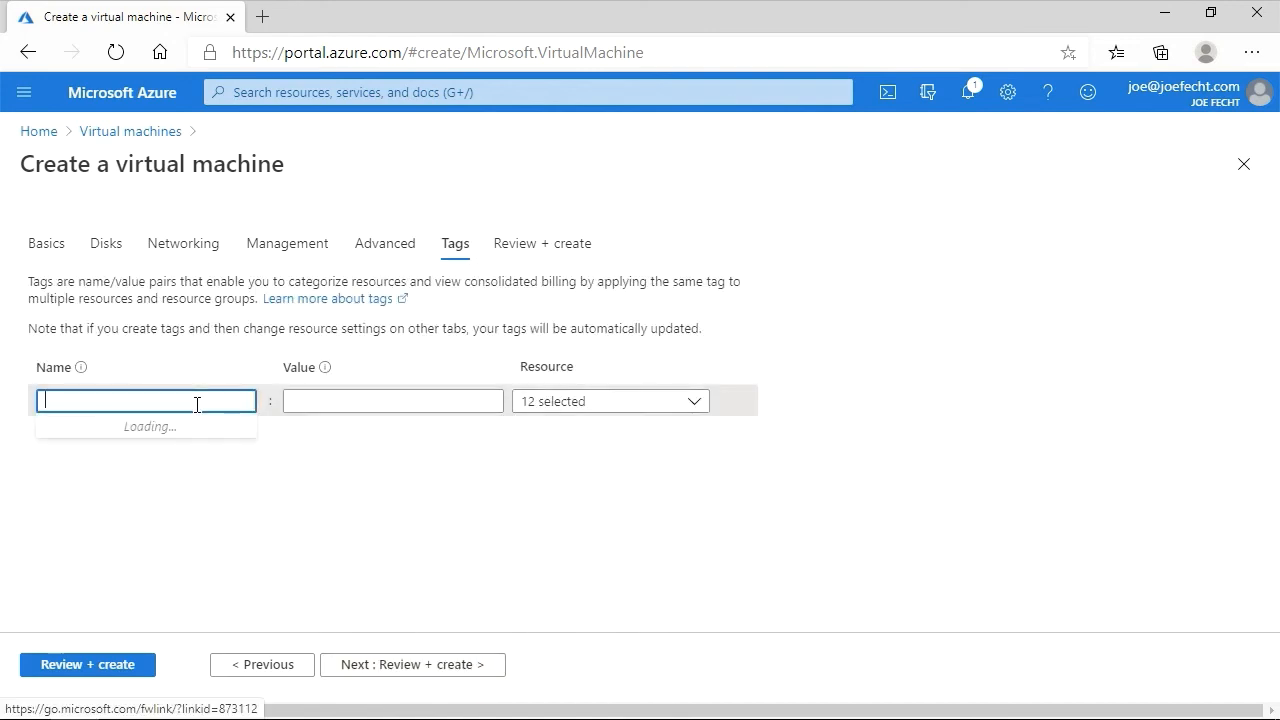
click(143, 523)
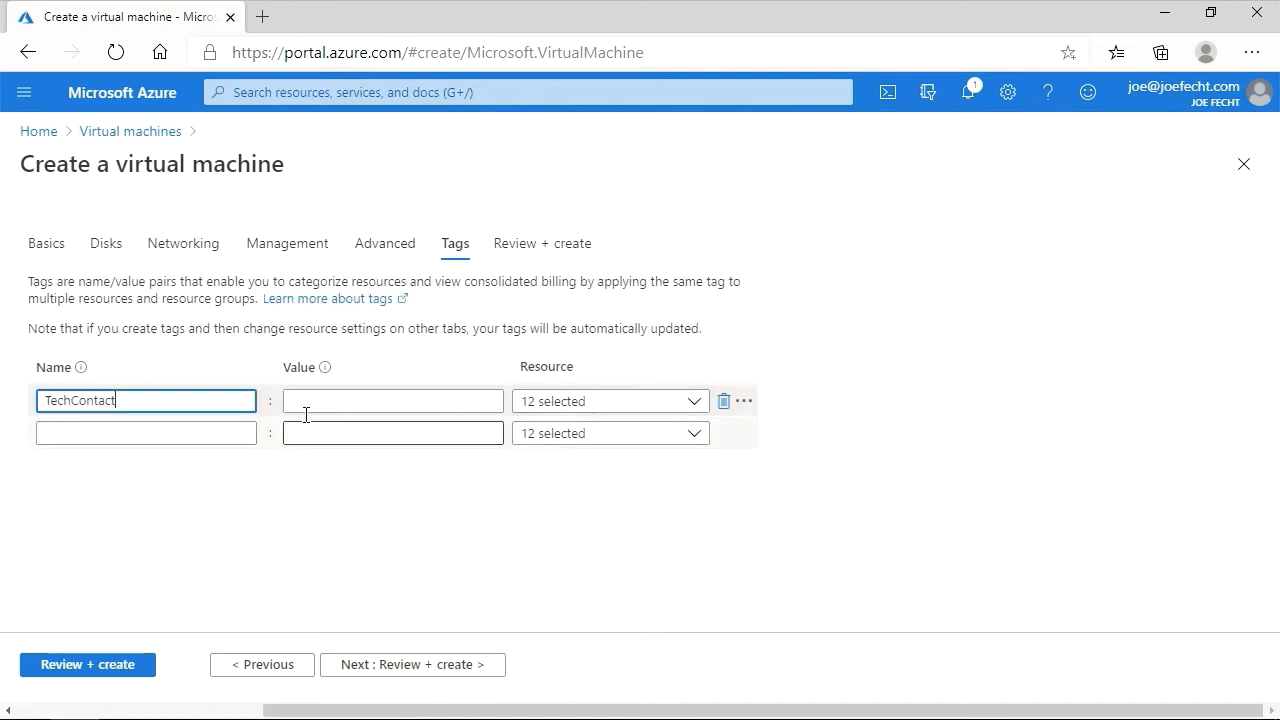
click(319, 403)
click(329, 433)
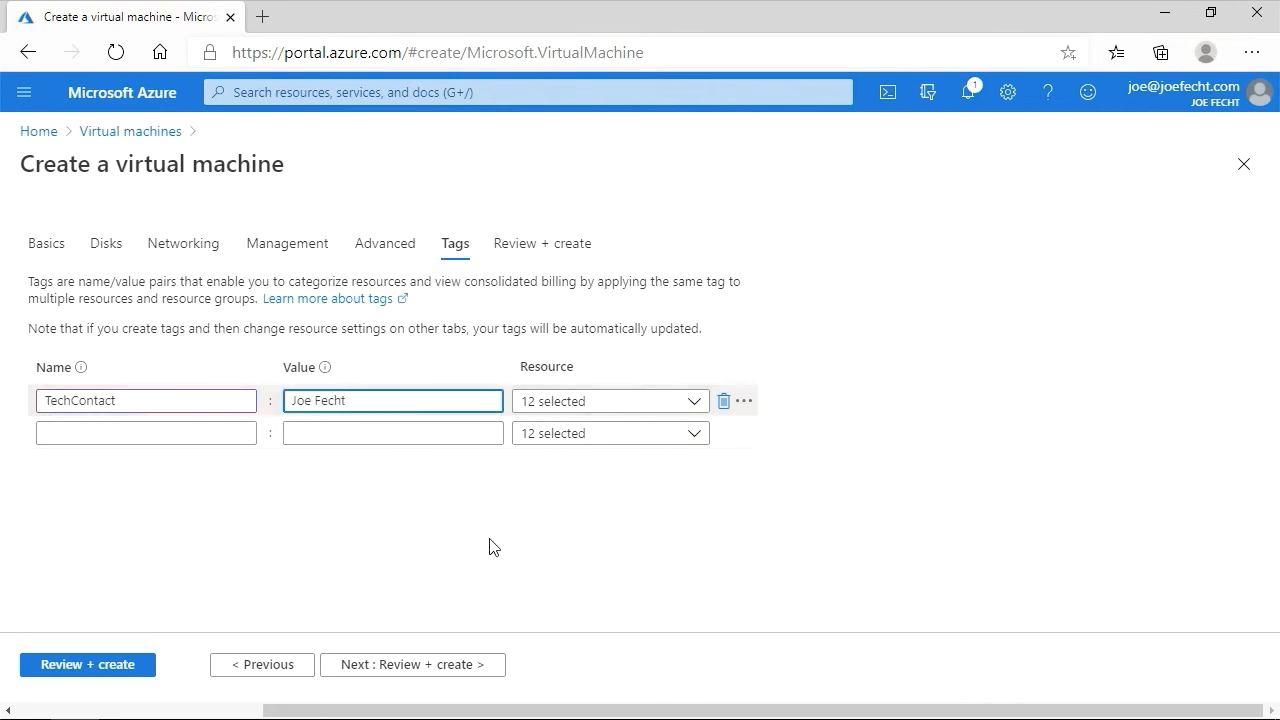
- Review the validated configuration summary and create the virtual machine
click(483, 666)
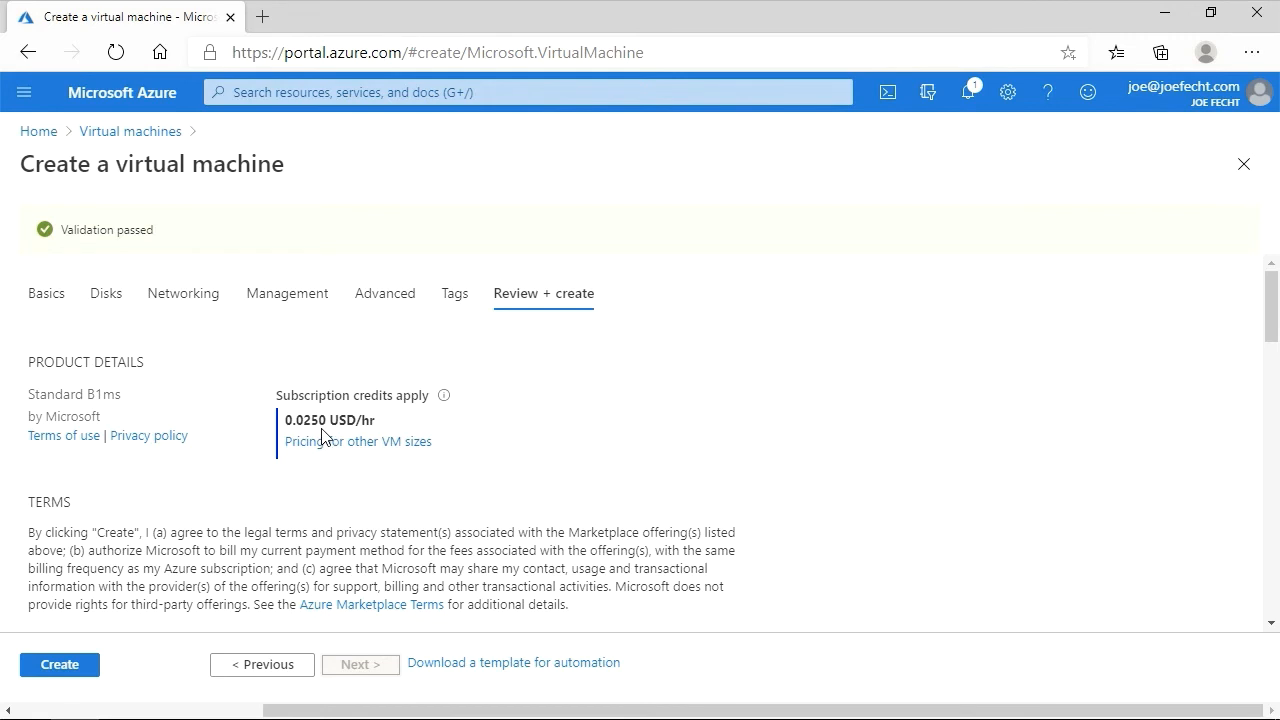
scroll(322, 435, down, 3)
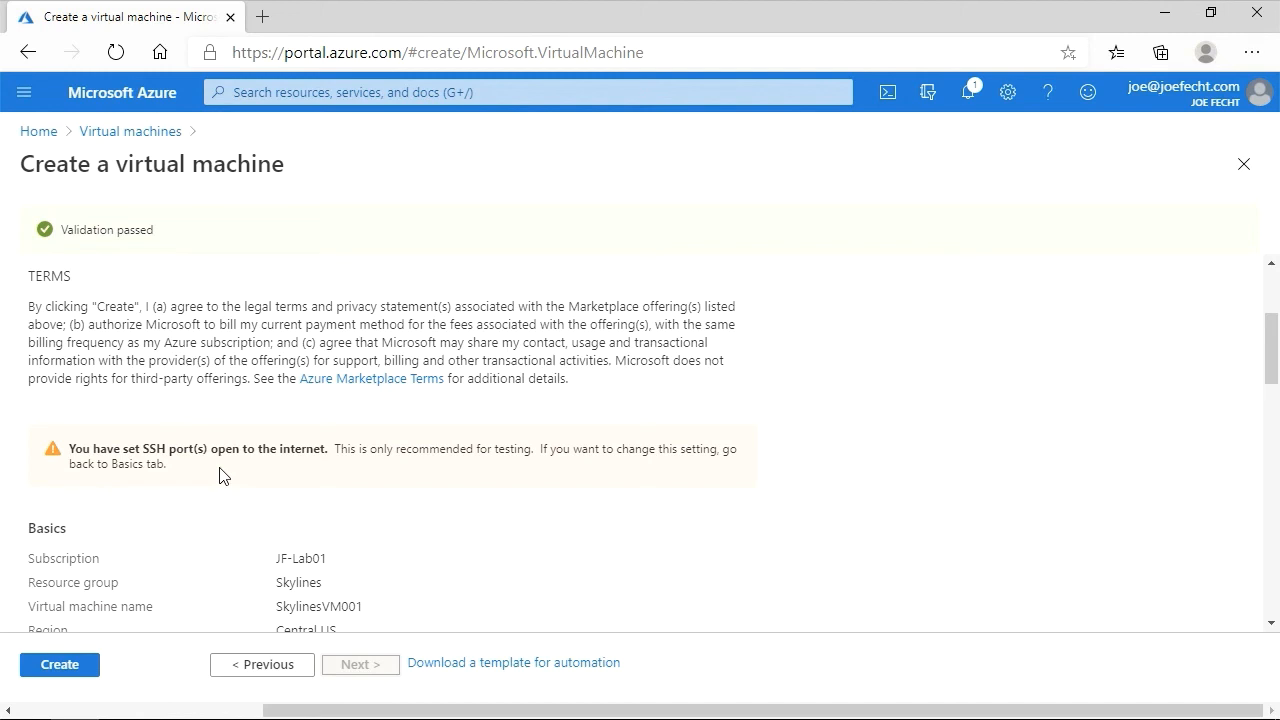
click(86, 668)
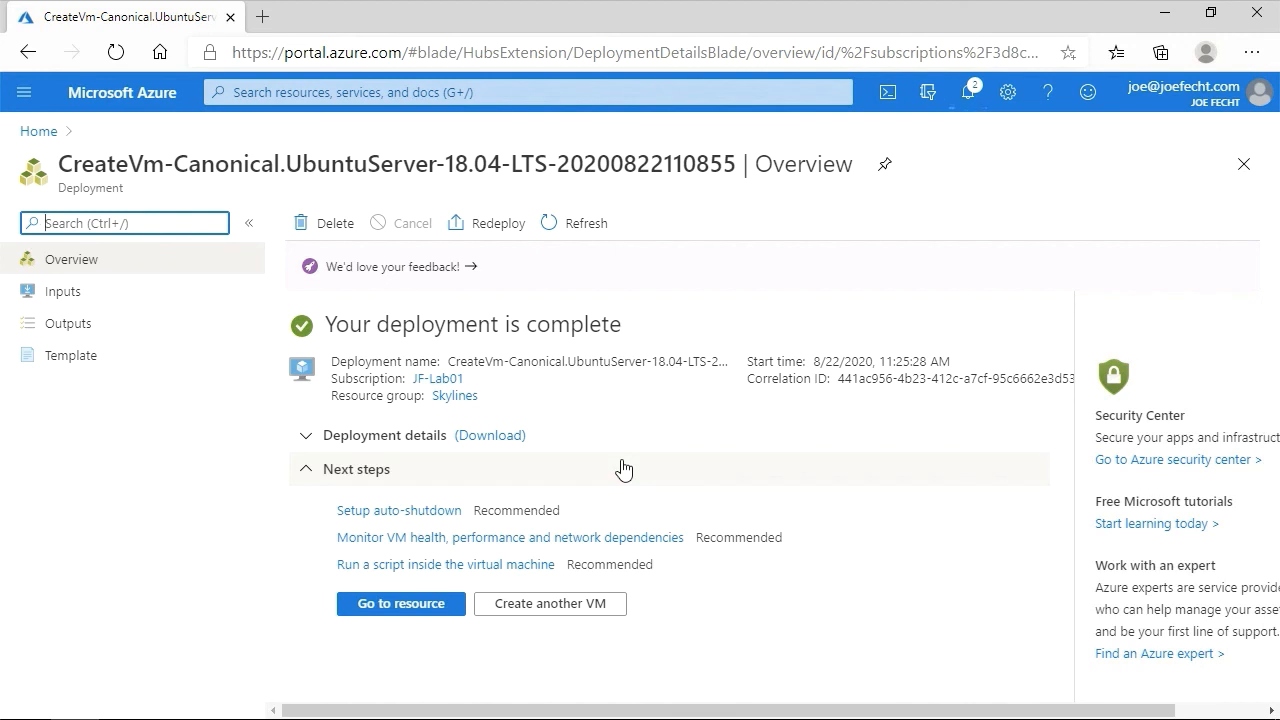
- Open the new virtual machine's resource page and copy its public IP address
click(424, 605)
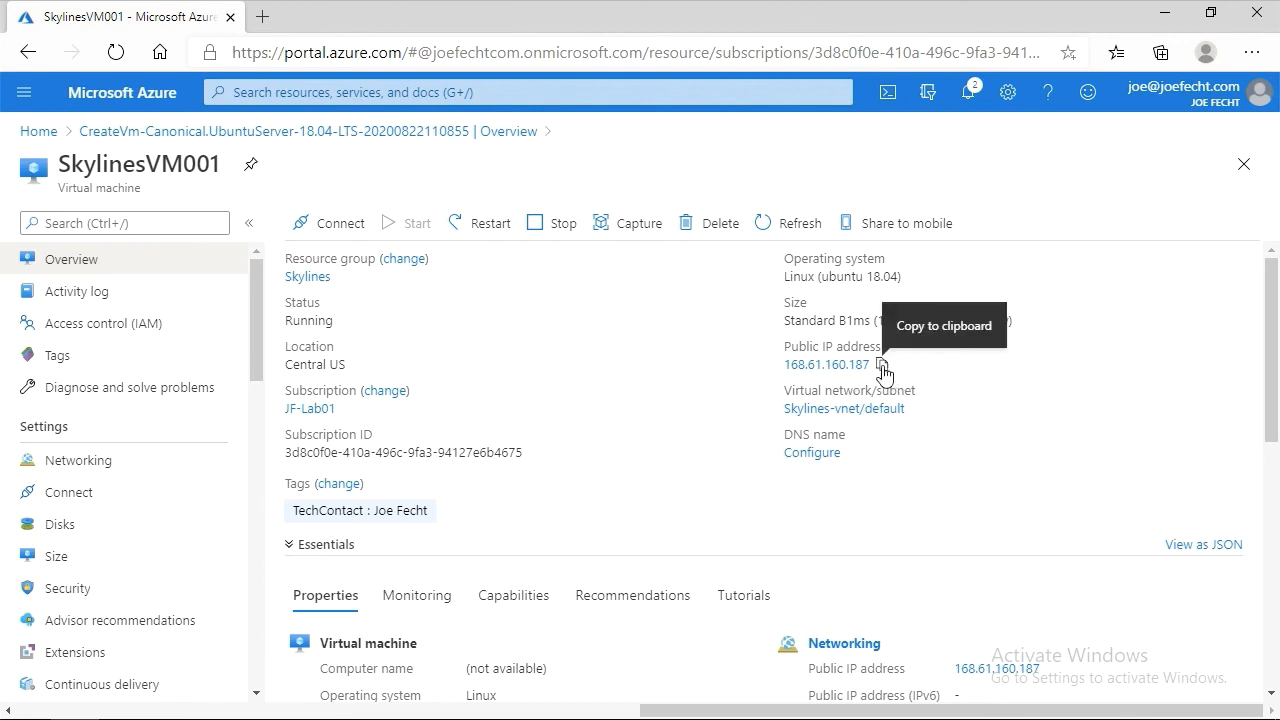
click(882, 367)
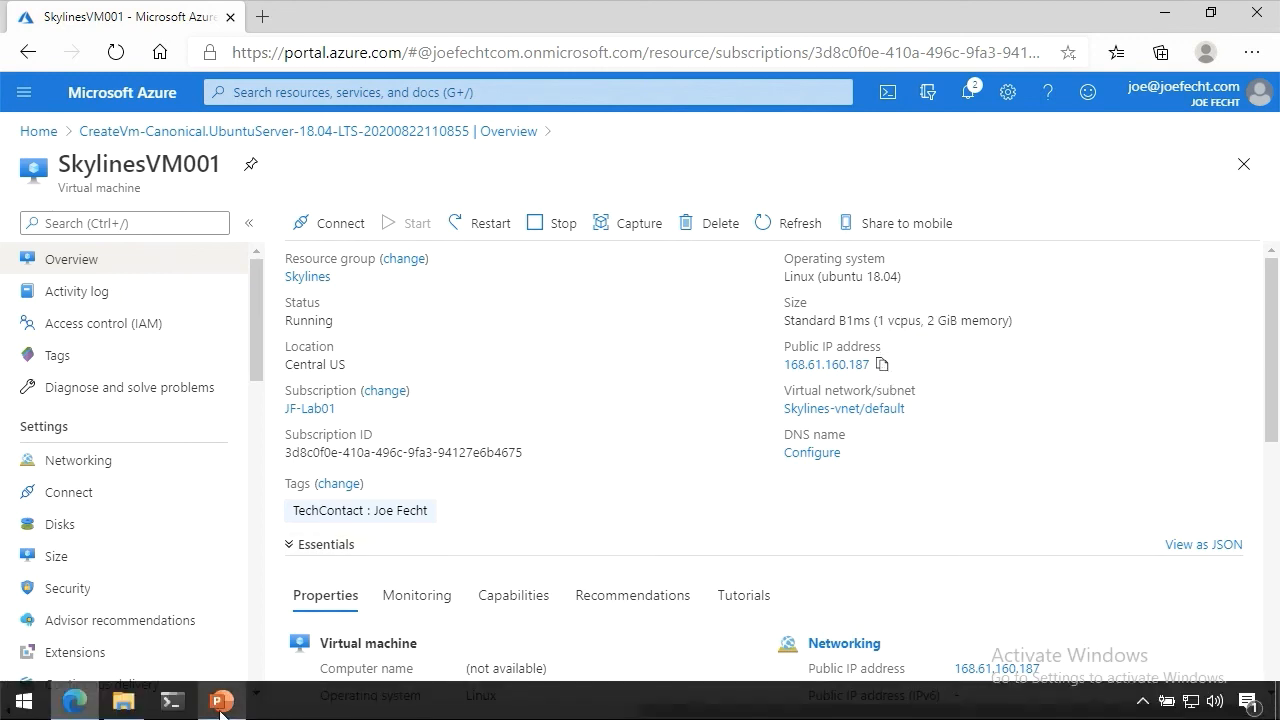
- Switch to PowerShell and start an SSH connection as skylinesadmin to the copied public IP 168.61.160.187
click(171, 701)
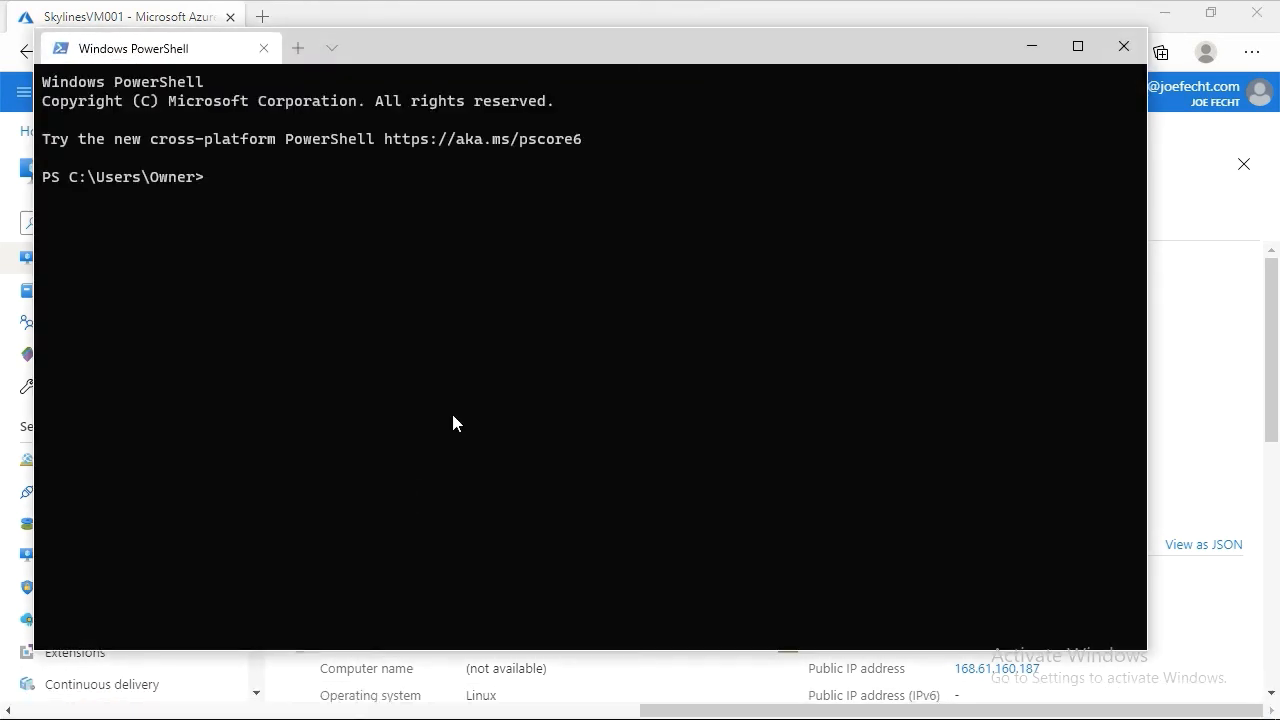
text(ssh skylinesadmin@)
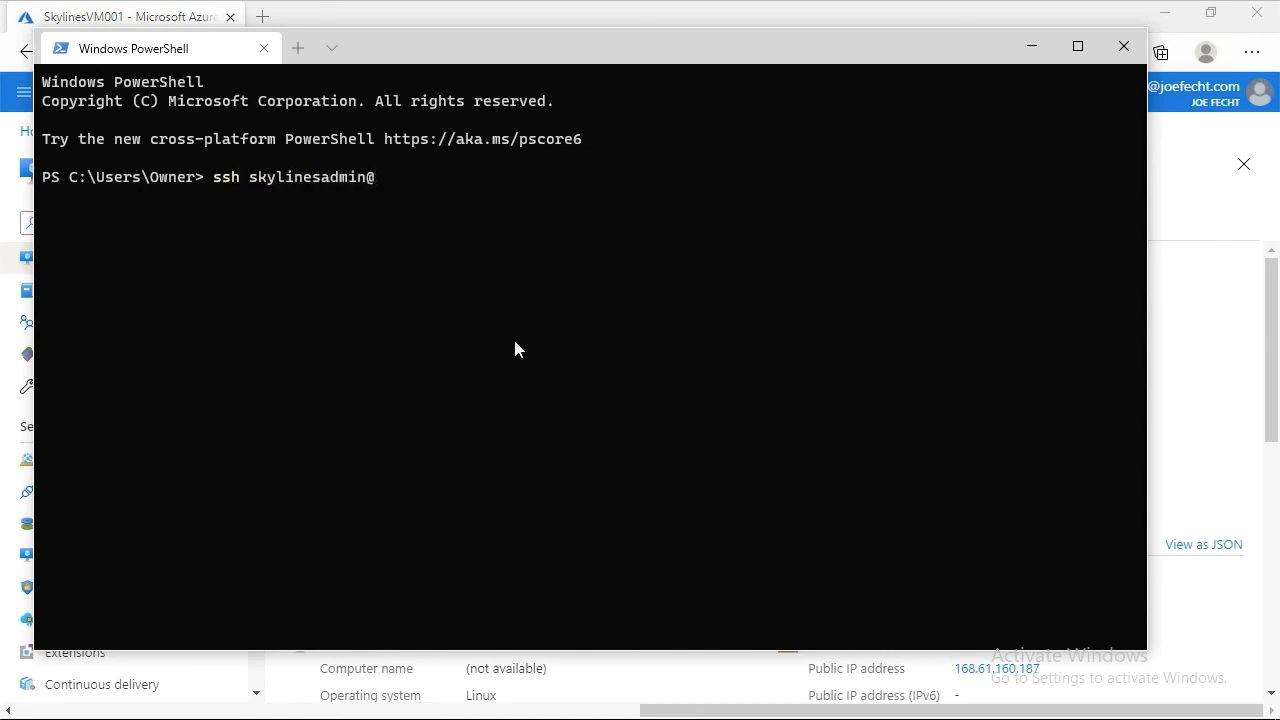
key(ctrl+v)
key(Return)
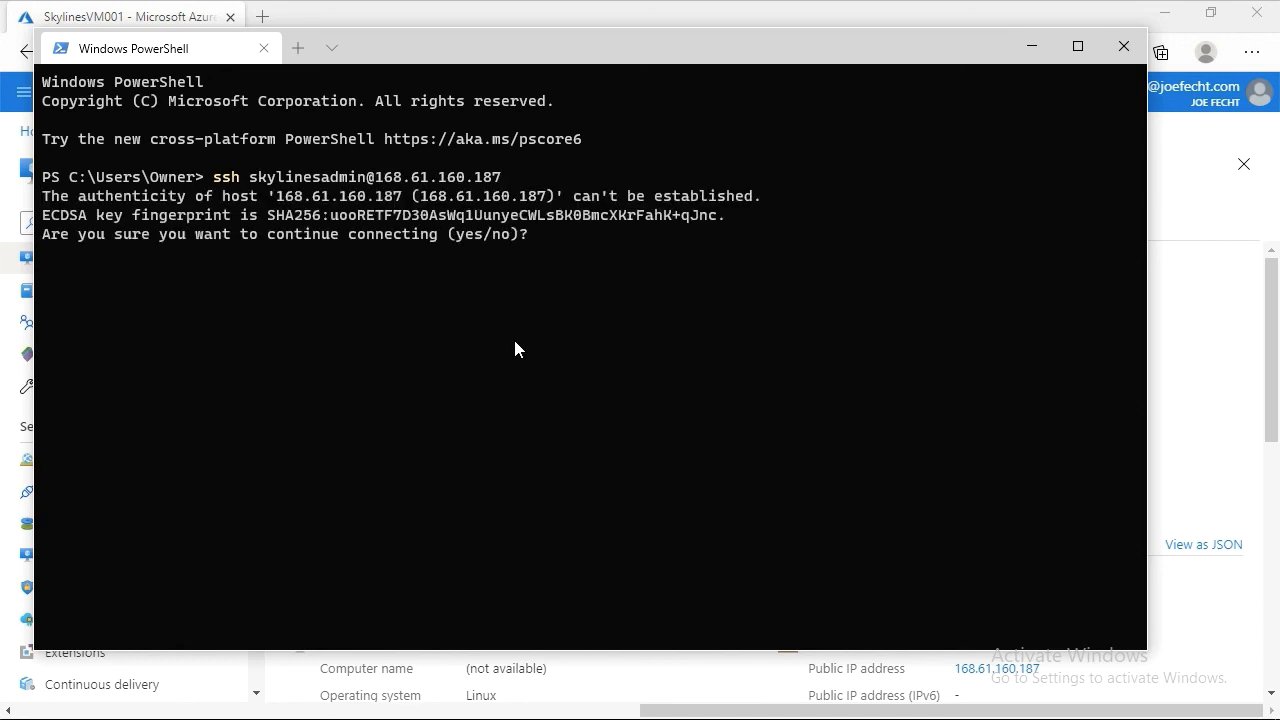
- Accept the host's authenticity with yes and enter the administrator password to log in
text(yes)
key(Return)
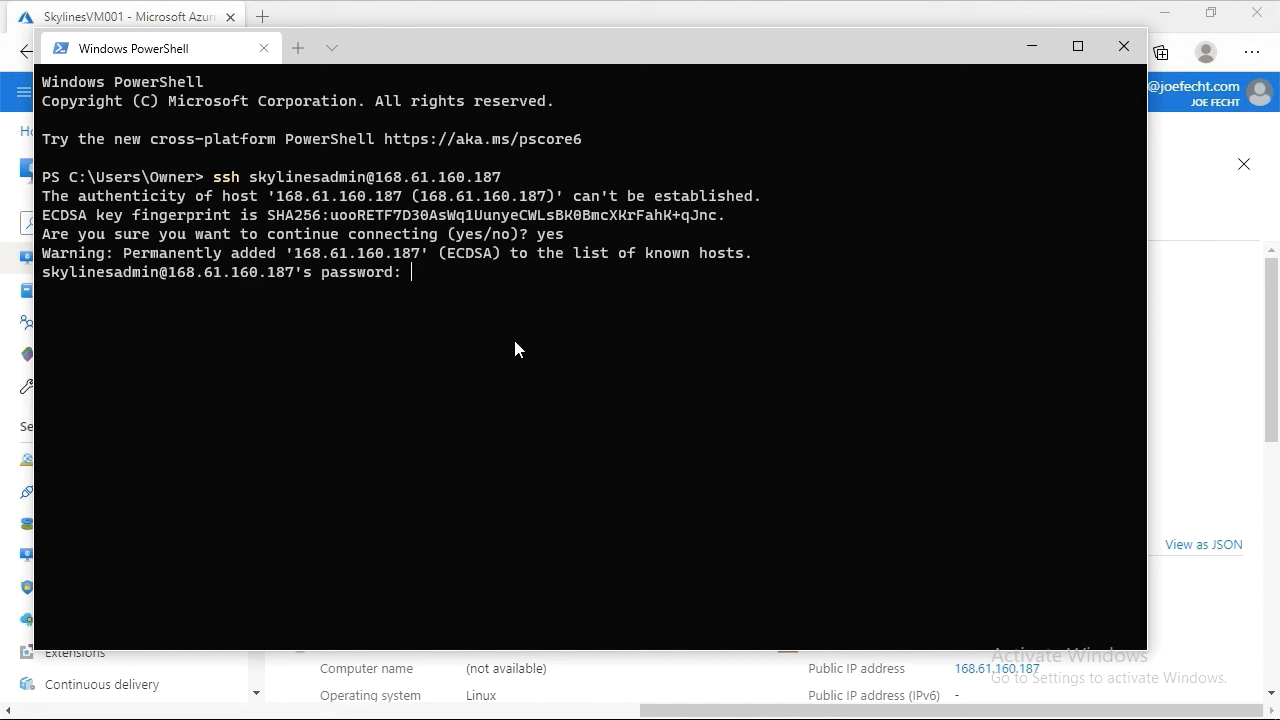
key(Return)
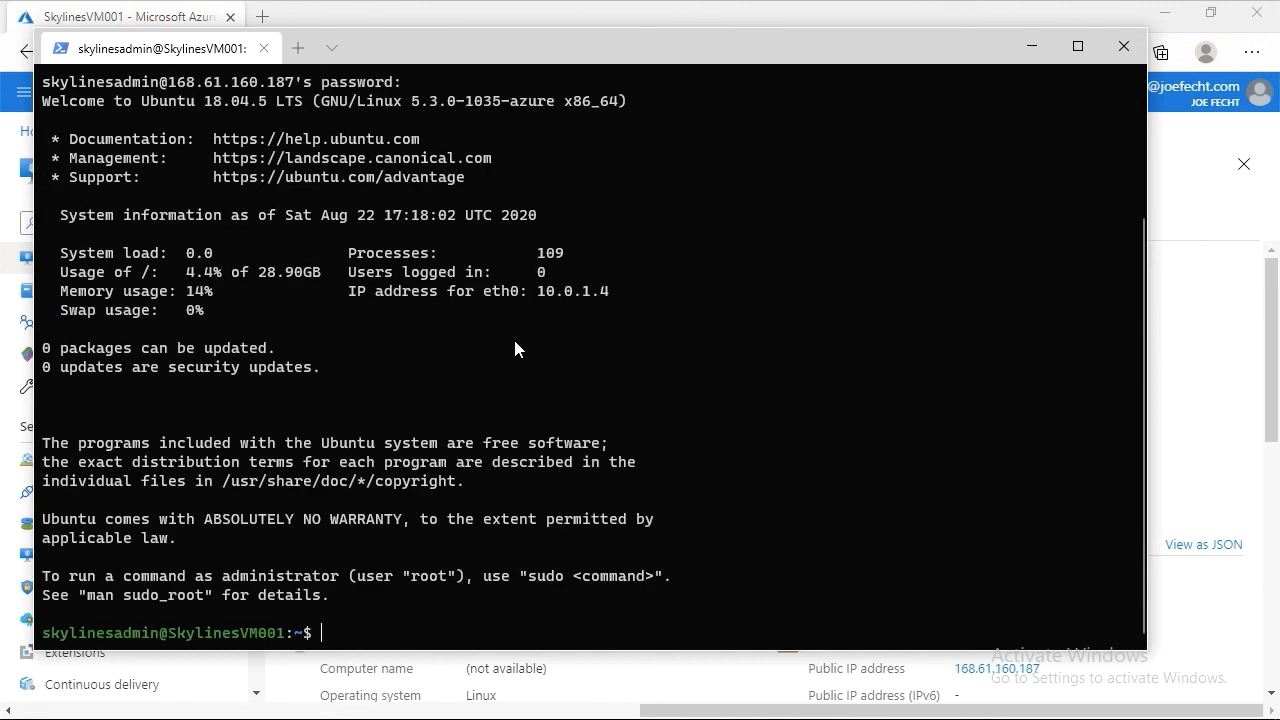